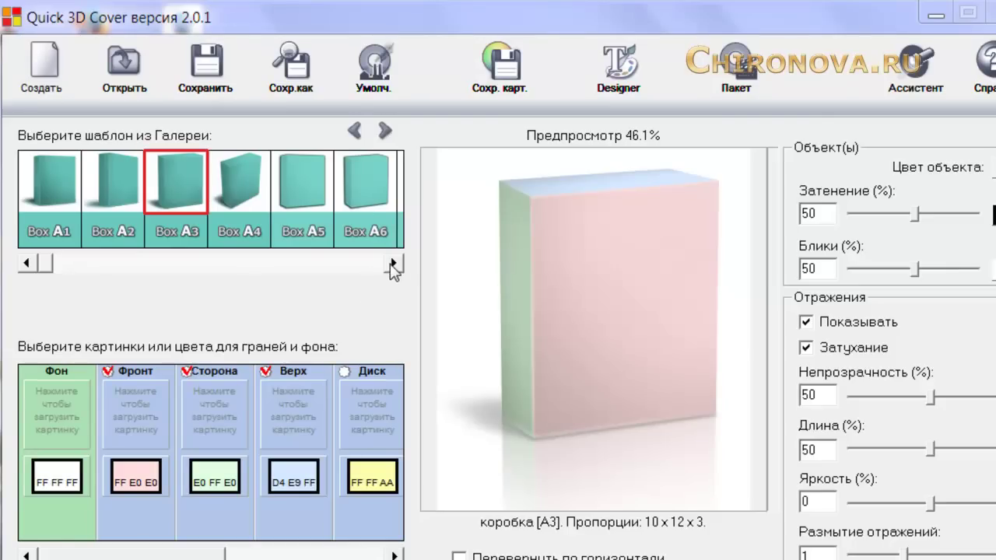
Page through the template gallery to the display templates and select Box B8
{"action": "left_click", "coordinate": [393, 263]}
{"action": "left_click", "coordinate": [393, 263]}
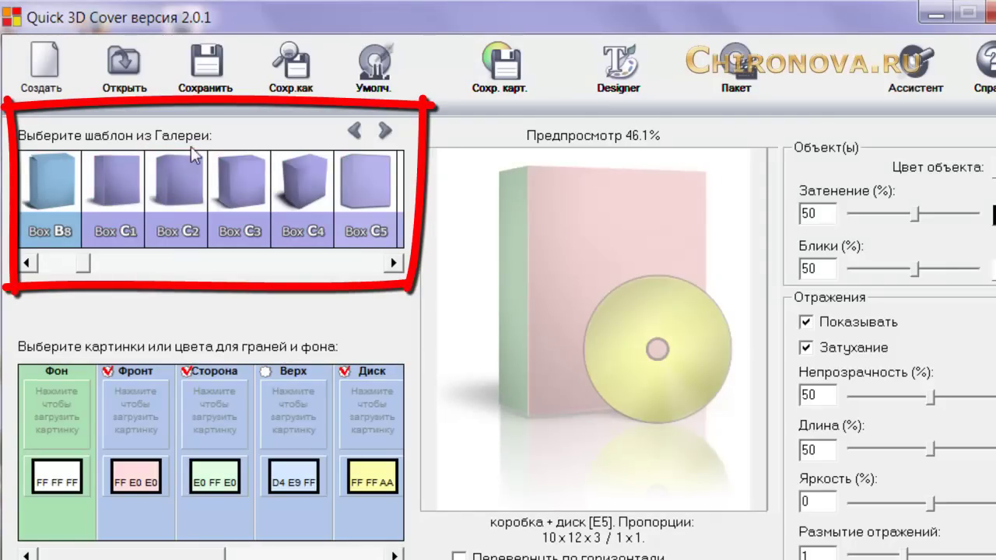
{"action": "left_click", "coordinate": [393, 263]}
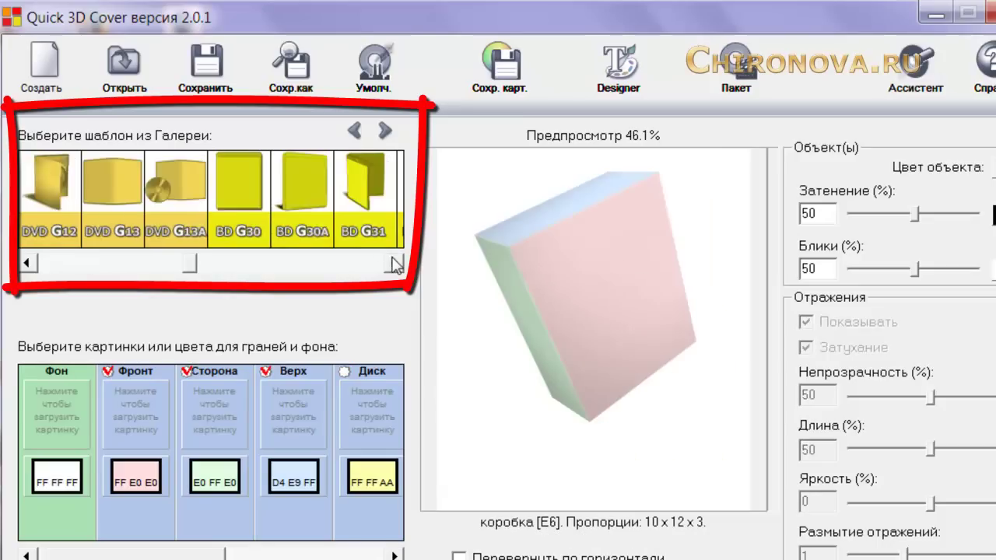
{"action": "left_click", "coordinate": [393, 263]}
{"action": "left_click", "coordinate": [393, 263]}
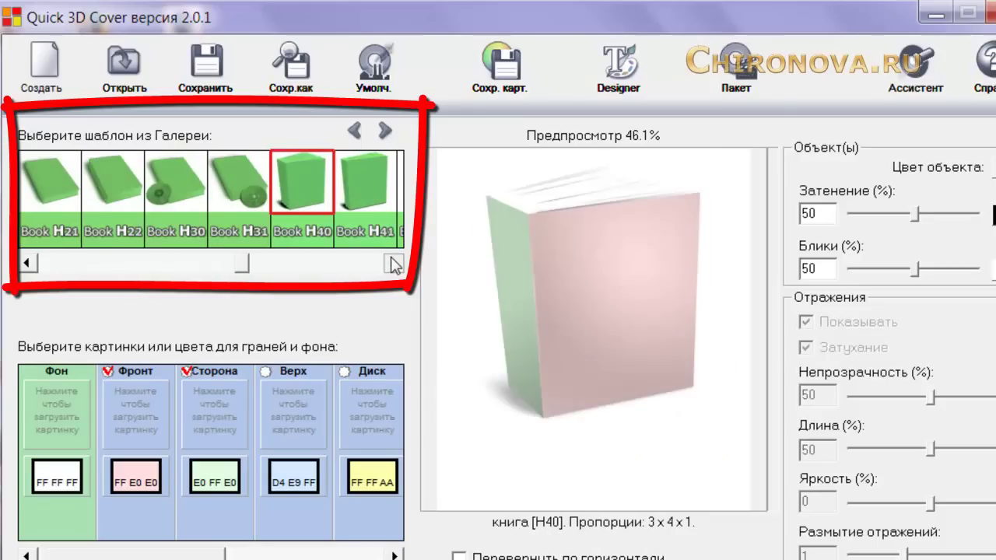
{"action": "left_click", "coordinate": [392, 263]}
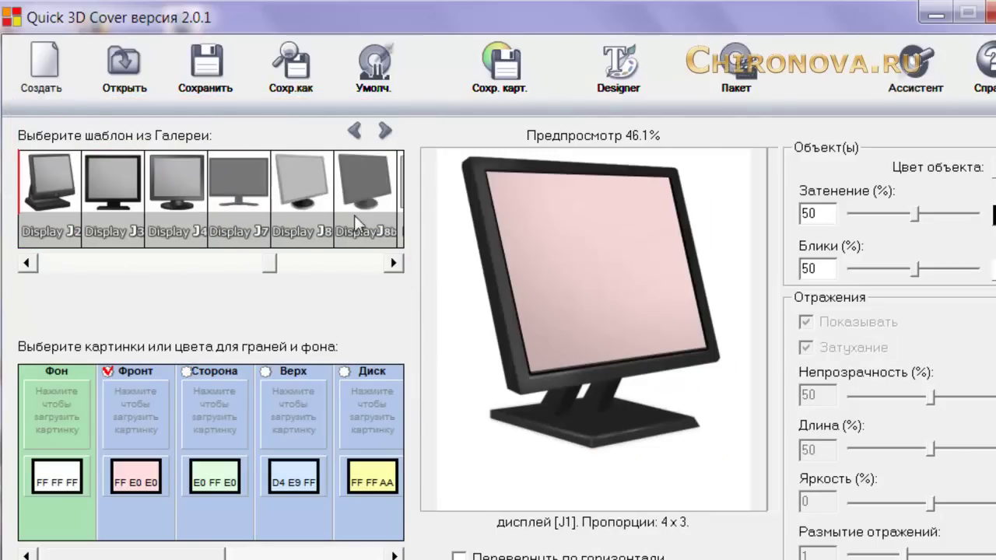
{"action": "left_click", "coordinate": [393, 264]}
{"action": "left_click", "coordinate": [393, 263]}
{"action": "left_click", "coordinate": [394, 263]}
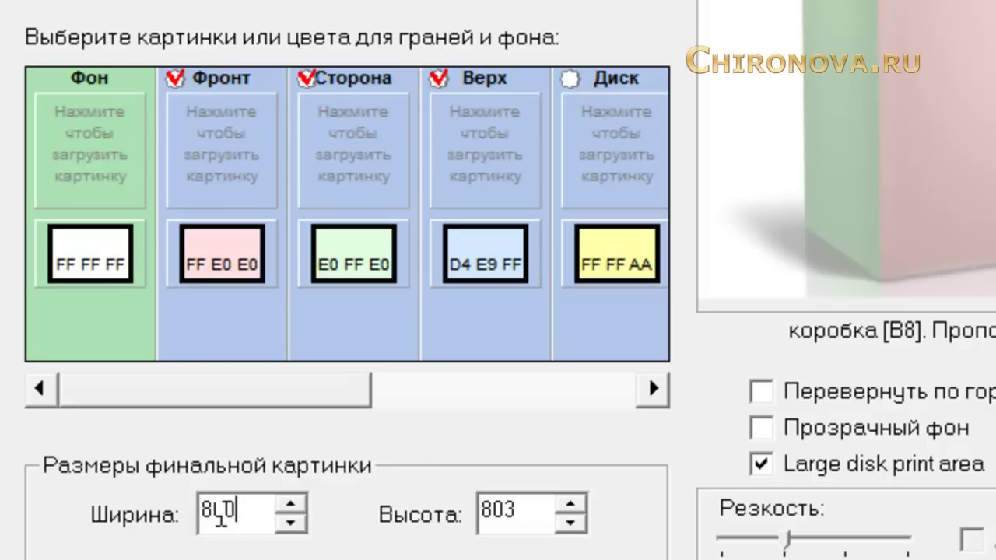
Set the final image width (Ширина) to 700 and lower the height (Высота) to 786
{"action": "left_click_drag", "start_coordinate": [202, 510], "coordinate": [209, 510]}
{"action": "type", "text": "7"}
{"action": "left_click", "coordinate": [571, 523]}
{"action": "left_click", "coordinate": [571, 523]}
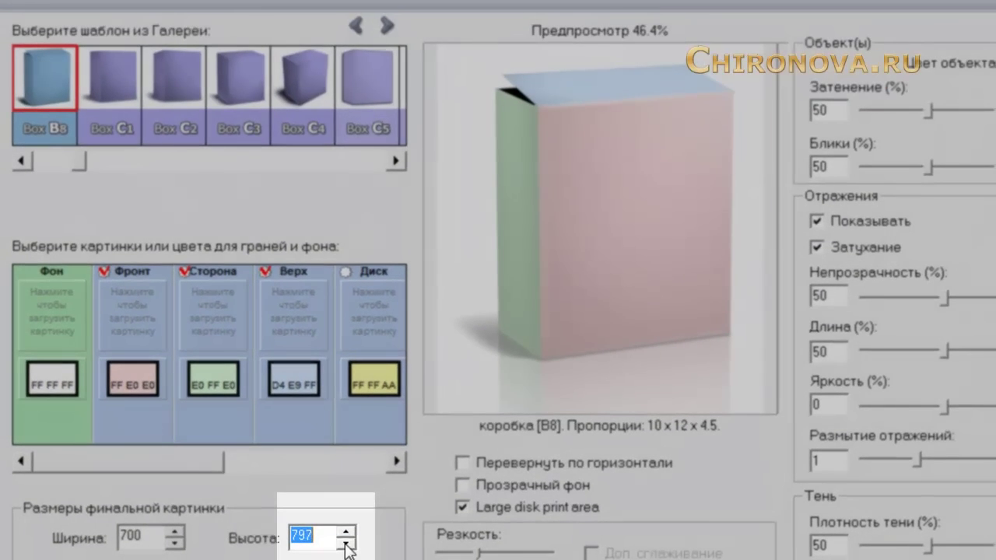
{"action": "left_click", "coordinate": [346, 546]}
{"action": "left_click", "coordinate": [345, 546]}
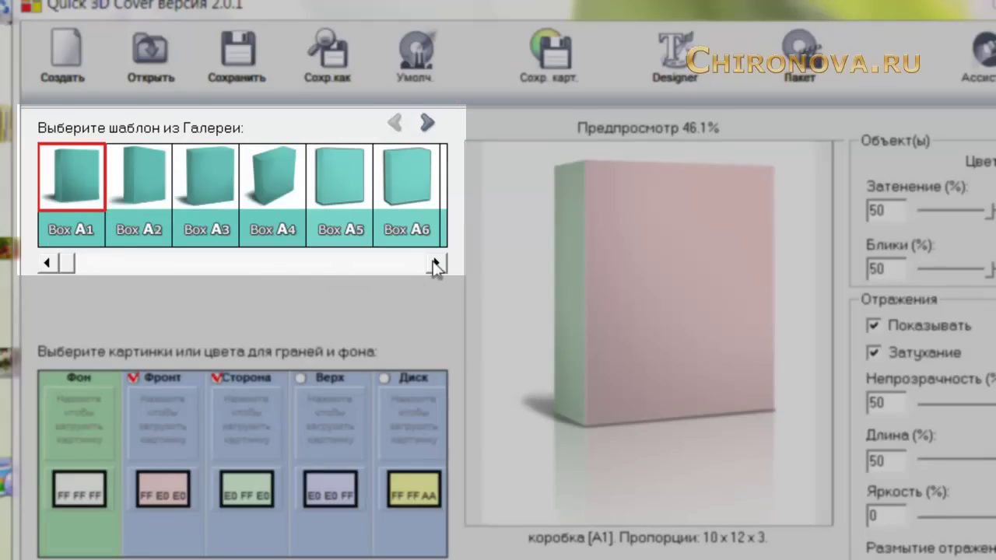
Select the Box A8 template and mirror the box horizontally
{"action": "left_click", "coordinate": [435, 263]}
{"action": "left_click", "coordinate": [436, 263]}
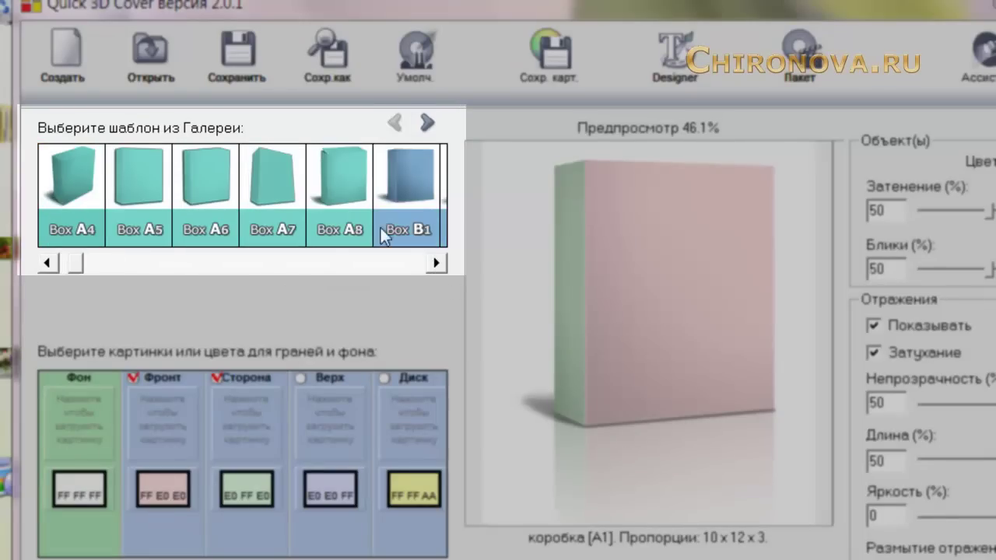
{"action": "left_click", "coordinate": [340, 186]}
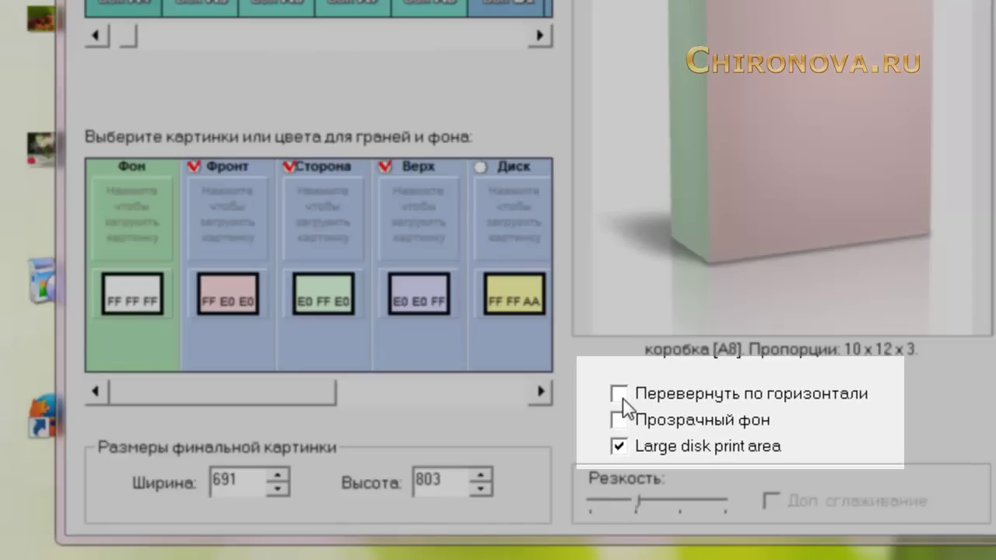
{"action": "left_click", "coordinate": [620, 395]}
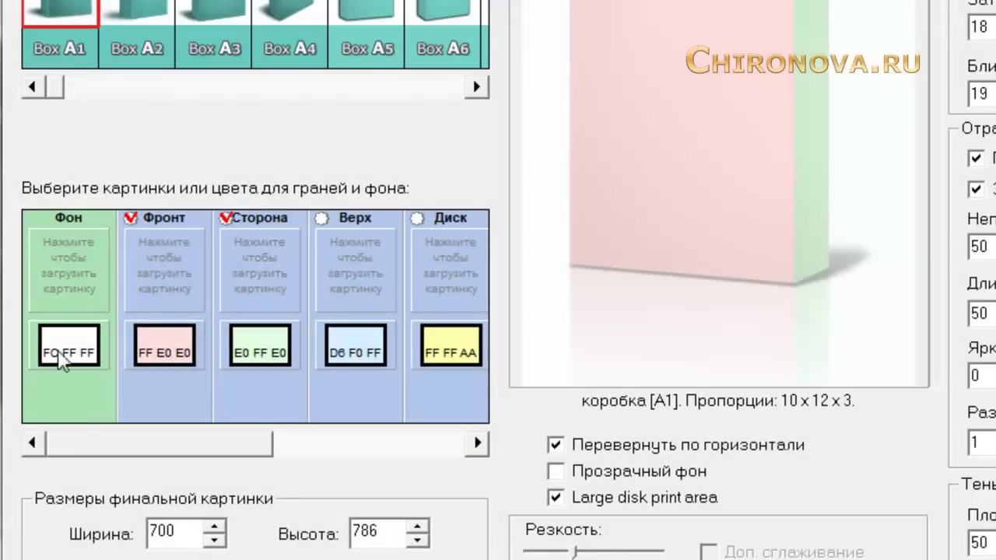
Pick and confirm a new background colour with the Фон colour swatch
{"action": "left_click", "coordinate": [66, 264]}
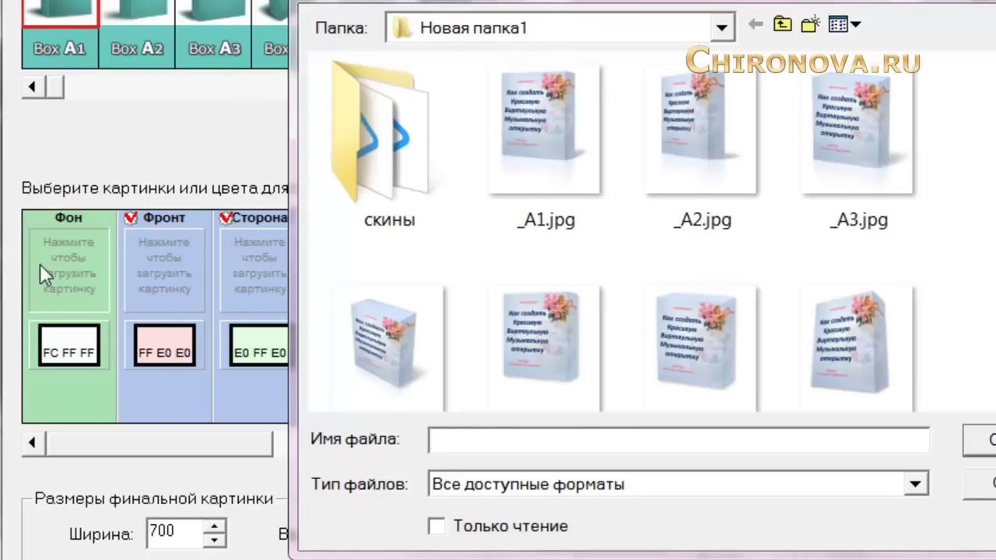
{"action": "scroll", "coordinate": [778, 233], "scroll_direction": "down", "scroll_amount": 1}
{"action": "scroll", "coordinate": [960, 225], "scroll_direction": "down", "scroll_amount": 5}
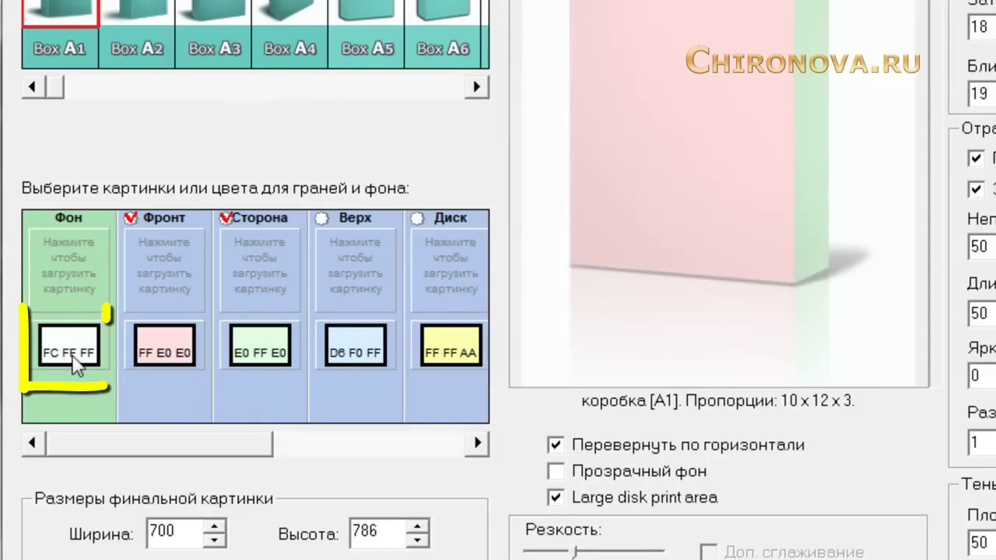
{"action": "left_click", "coordinate": [70, 353]}
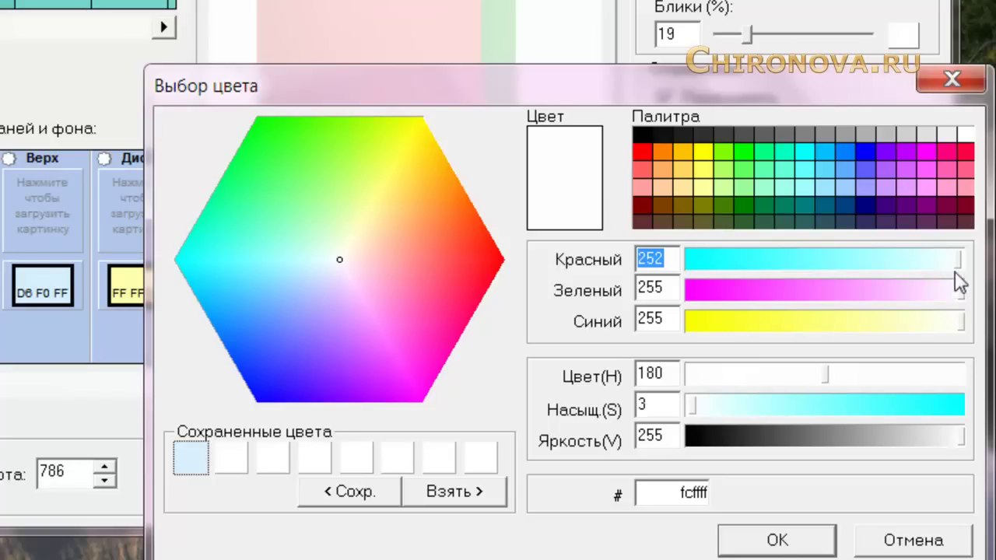
{"action": "left_click", "coordinate": [936, 437]}
{"action": "left_click", "coordinate": [780, 543]}
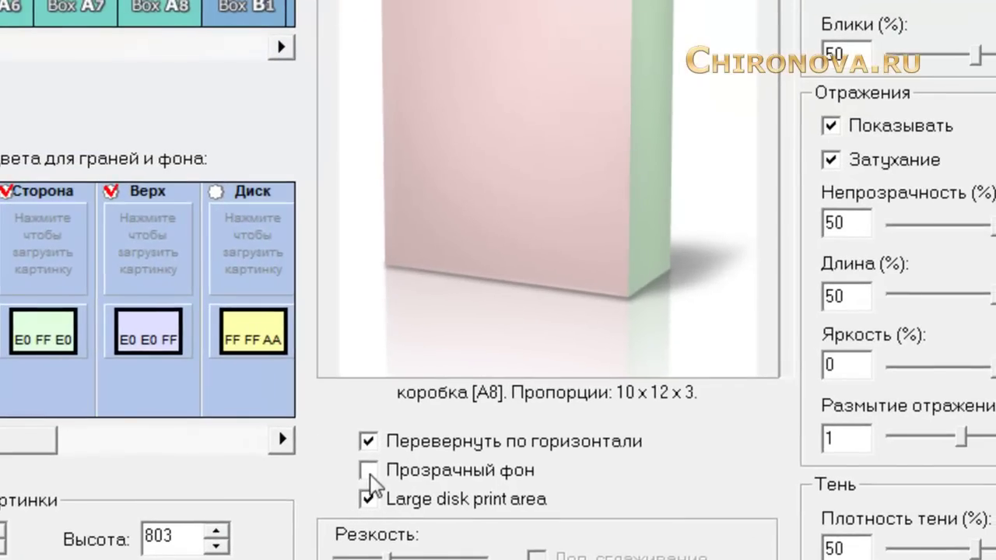
Toggle the transparent background on and off, then load 1a.png as the front-face image
{"action": "left_click", "coordinate": [367, 471]}
{"action": "left_click", "coordinate": [367, 471]}
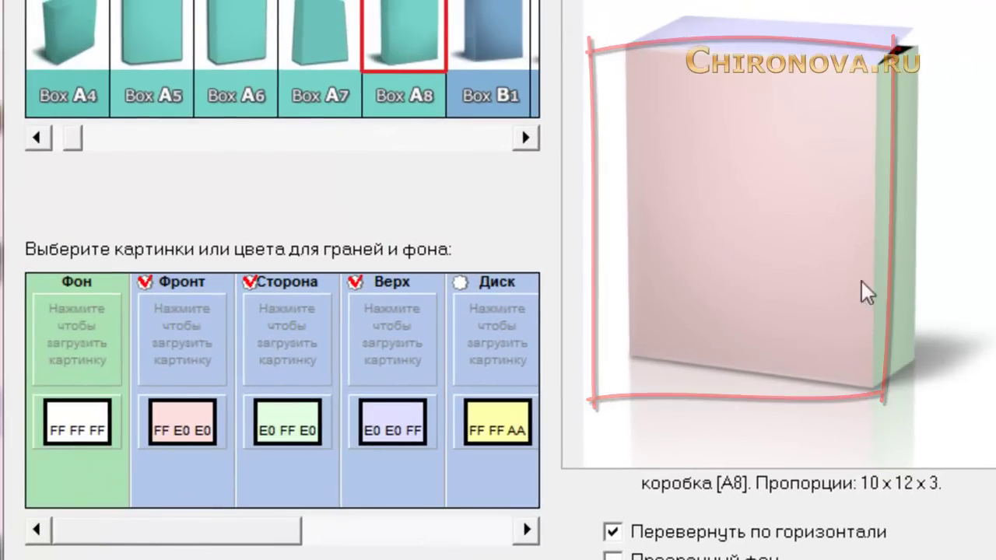
{"action": "left_click", "coordinate": [183, 347]}
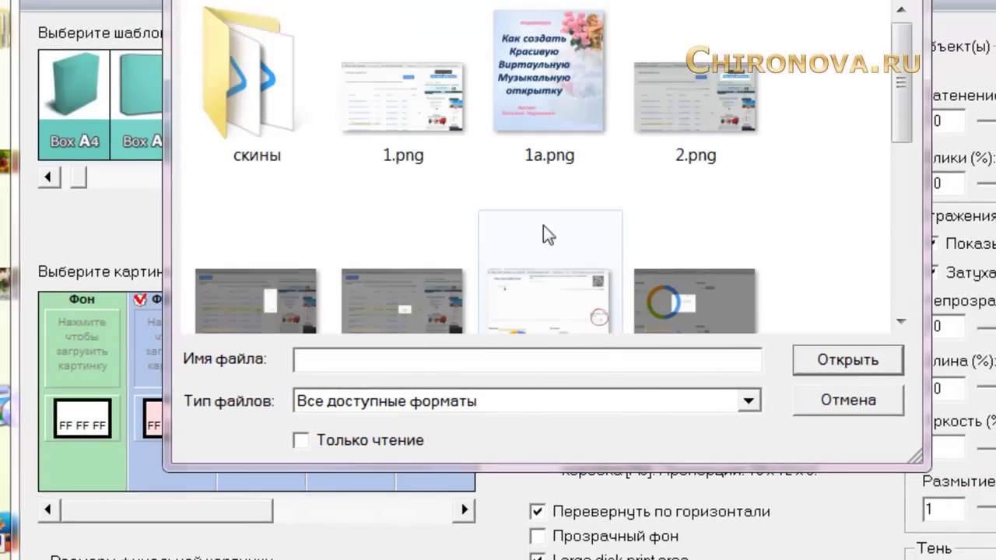
{"action": "left_click", "coordinate": [532, 89]}
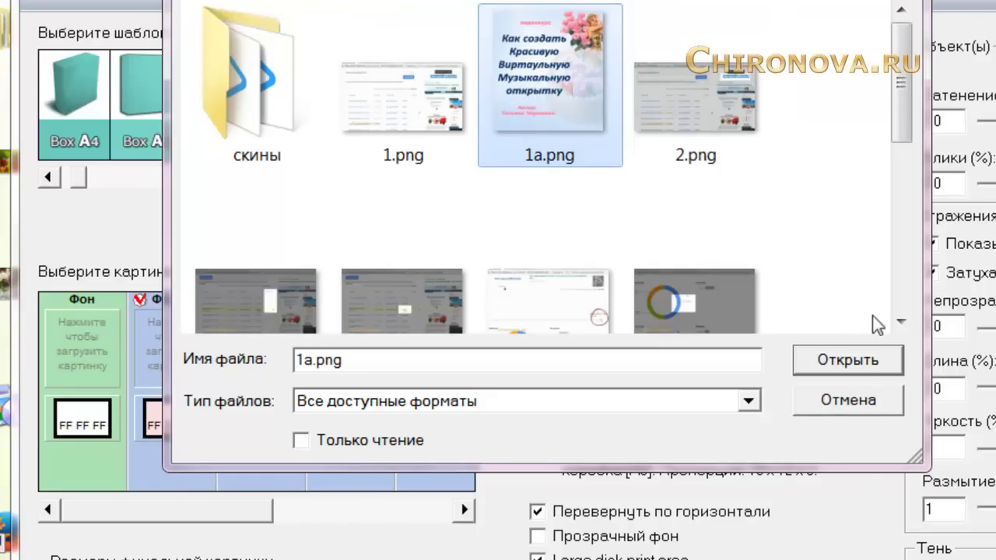
{"action": "left_click", "coordinate": [848, 360]}
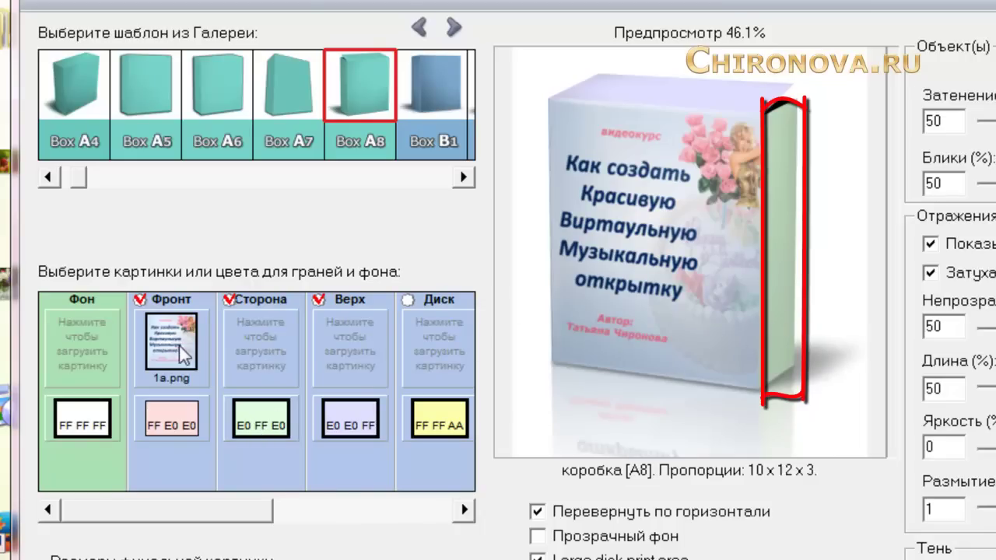
Load bjk.png from the Open dialog as the Сторона side-face image
{"action": "left_click", "coordinate": [284, 348]}
{"action": "scroll", "coordinate": [599, 311], "scroll_direction": "down", "scroll_amount": 2}
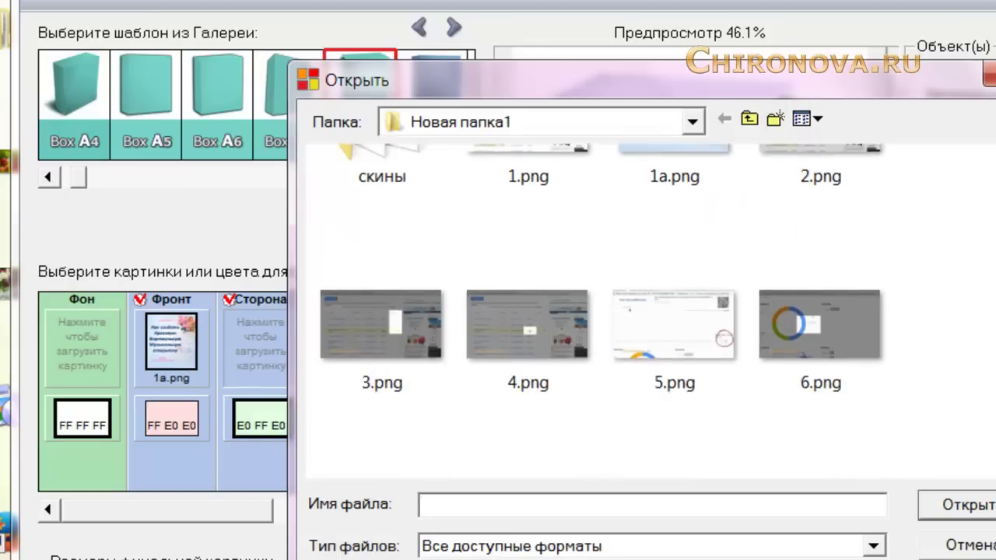
{"action": "scroll", "coordinate": [959, 335], "scroll_direction": "down", "scroll_amount": 3}
{"action": "scroll", "coordinate": [958, 335], "scroll_direction": "down", "scroll_amount": 3}
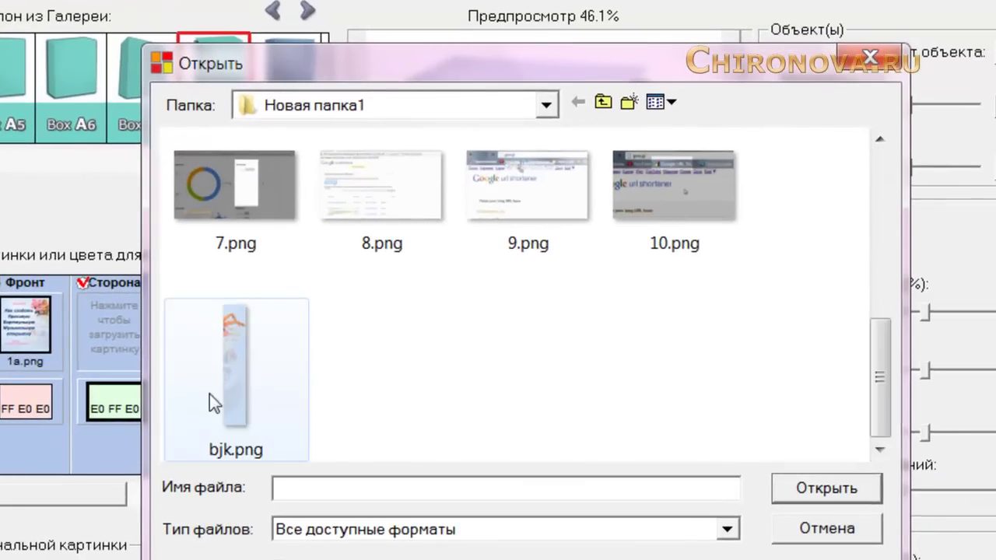
{"action": "left_click", "coordinate": [240, 388]}
{"action": "left_click", "coordinate": [804, 492]}
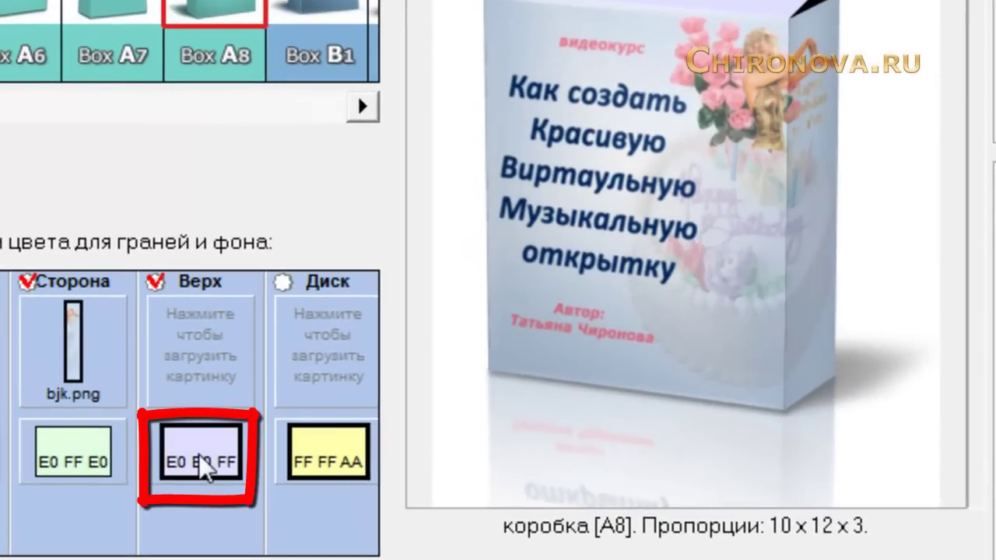
Colour the Верх top face pale blue D6 F0 FF, saving it among custom colours
{"action": "left_click", "coordinate": [199, 454]}
{"action": "type", "text": "e8ffd8"}
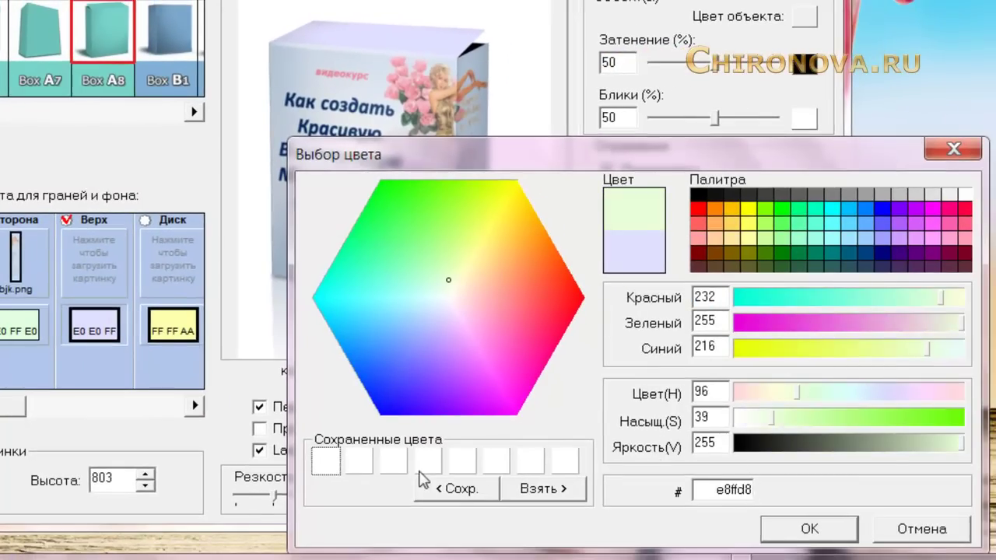
{"action": "left_click", "coordinate": [433, 313]}
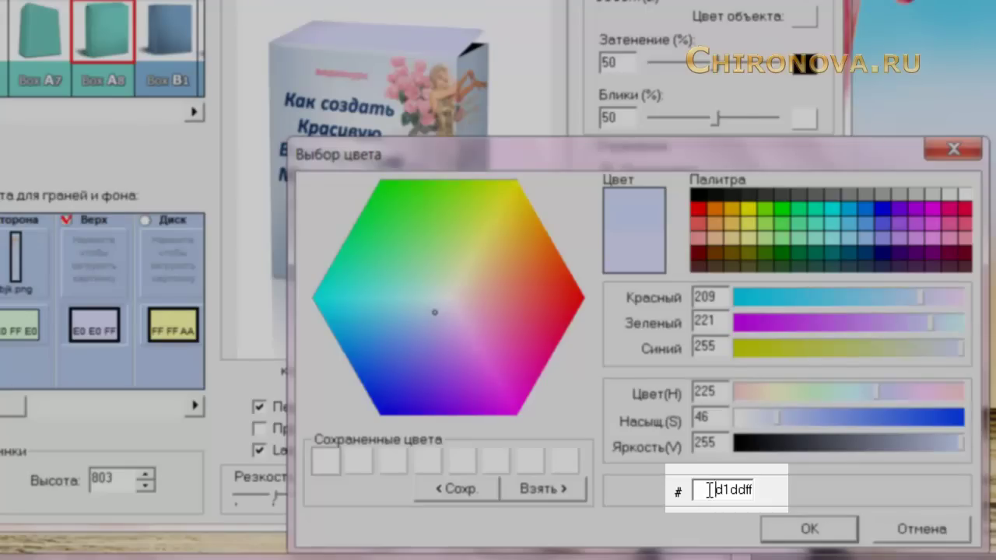
{"action": "left_click_drag", "start_coordinate": [710, 489], "coordinate": [743, 488]}
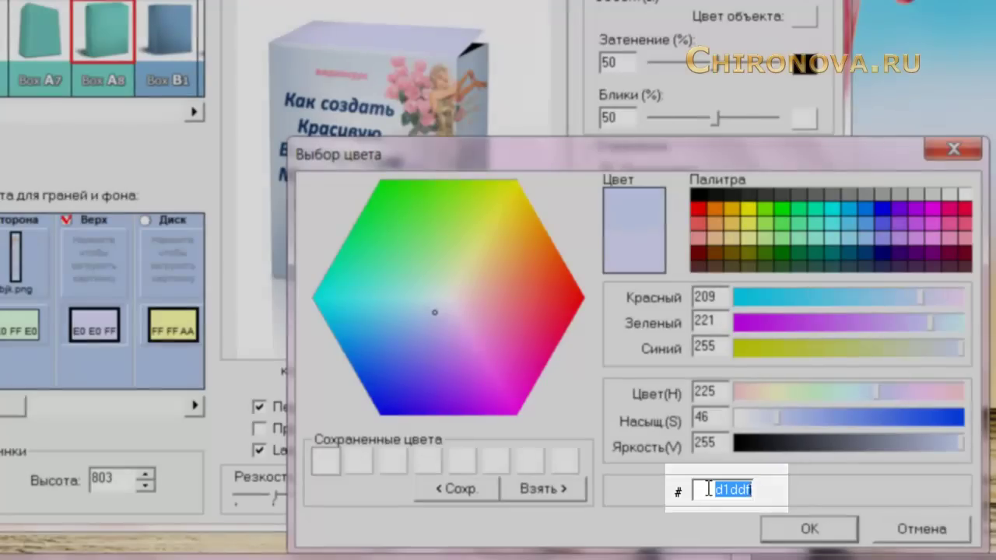
{"action": "left_click", "coordinate": [704, 490]}
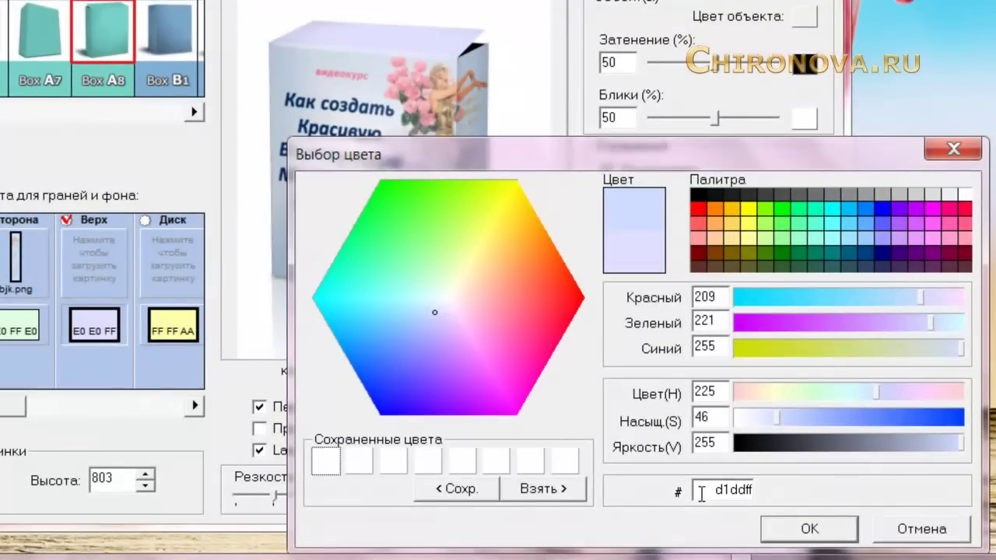
{"action": "left_click", "coordinate": [422, 314]}
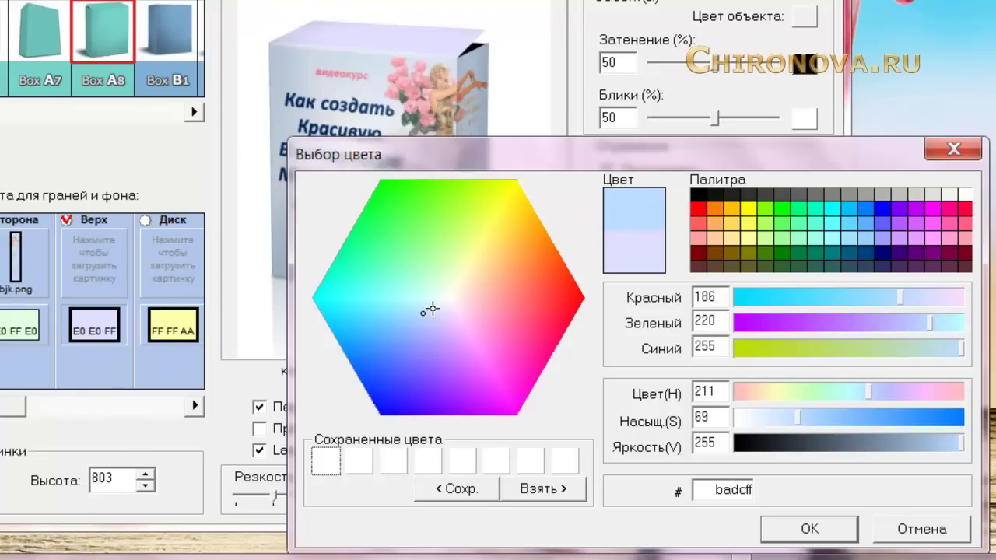
{"action": "left_click", "coordinate": [432, 309]}
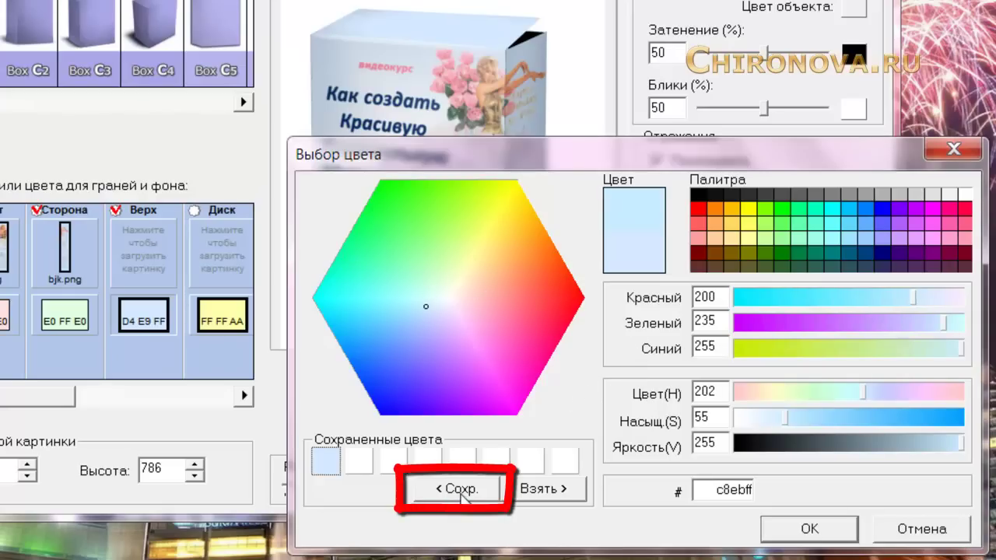
{"action": "left_click", "coordinate": [327, 467]}
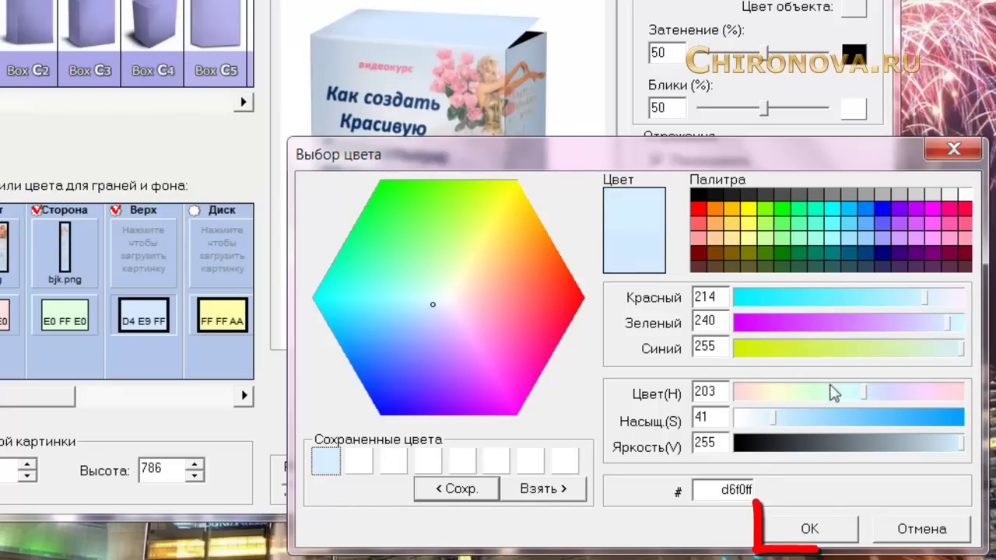
{"action": "left_click", "coordinate": [801, 527]}
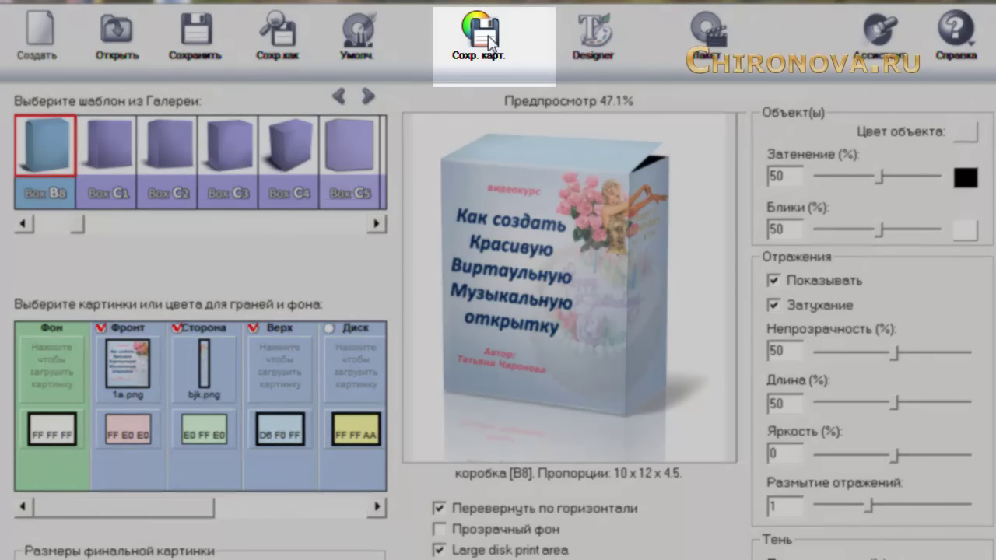
{"action": "left_click", "coordinate": [490, 39]}
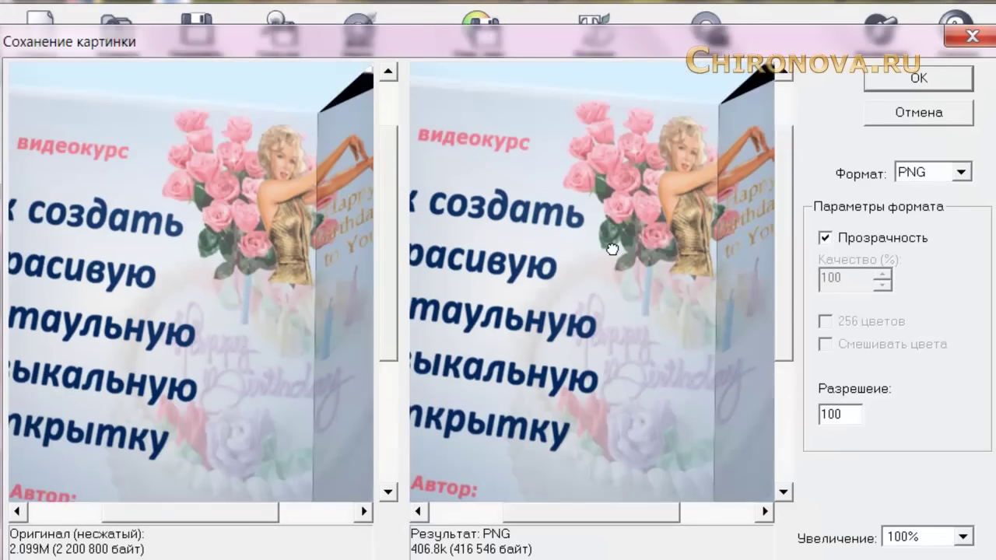
{"action": "mouse_move", "coordinate": [611, 245]}
{"action": "left_mouse_down"}
{"action": "mouse_move", "coordinate": [651, 369]}
{"action": "mouse_move", "coordinate": [639, 397]}
{"action": "mouse_move", "coordinate": [664, 349]}
{"action": "mouse_move", "coordinate": [665, 311]}
{"action": "left_mouse_up"}
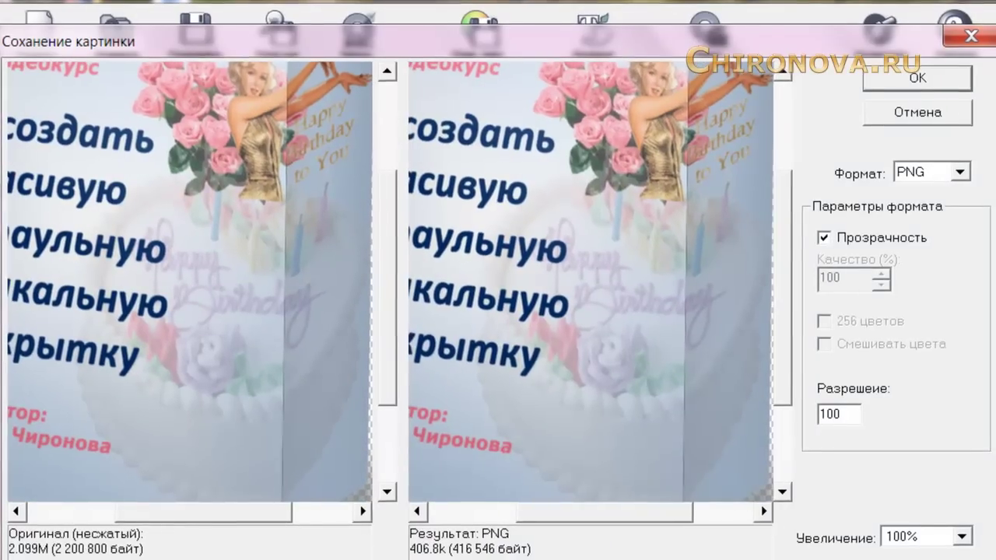
{"action": "left_click", "coordinate": [958, 537]}
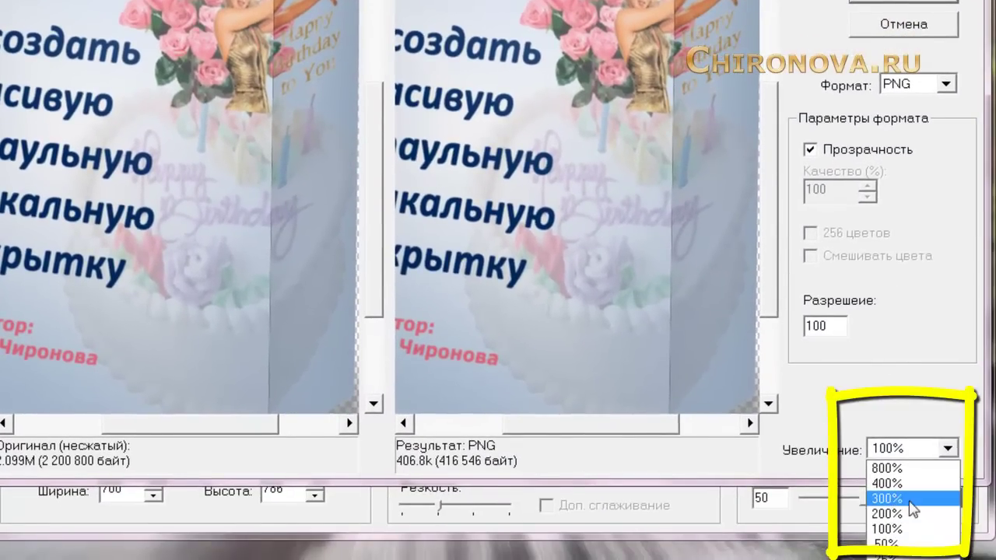
{"action": "left_click", "coordinate": [901, 499]}
{"action": "left_click", "coordinate": [947, 448]}
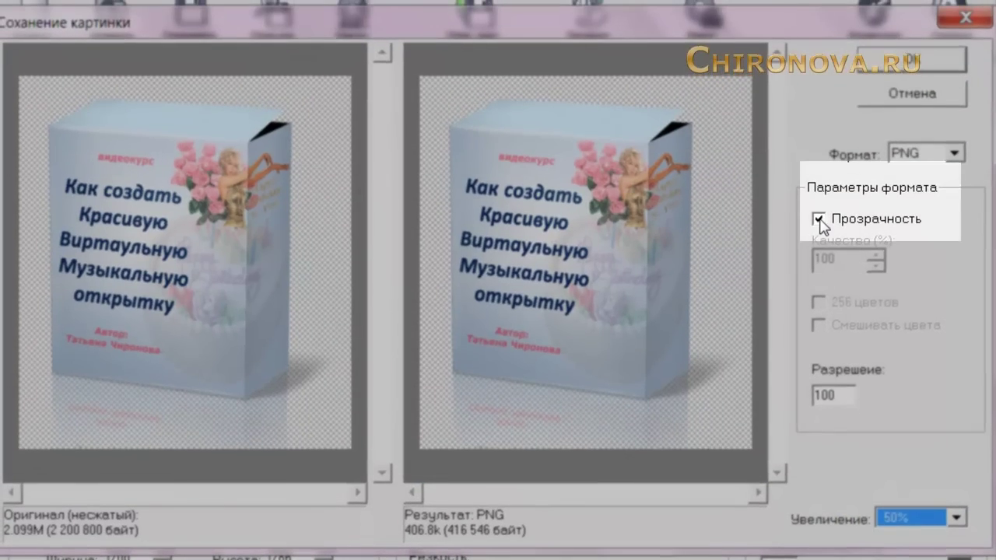
{"action": "left_click", "coordinate": [819, 221]}
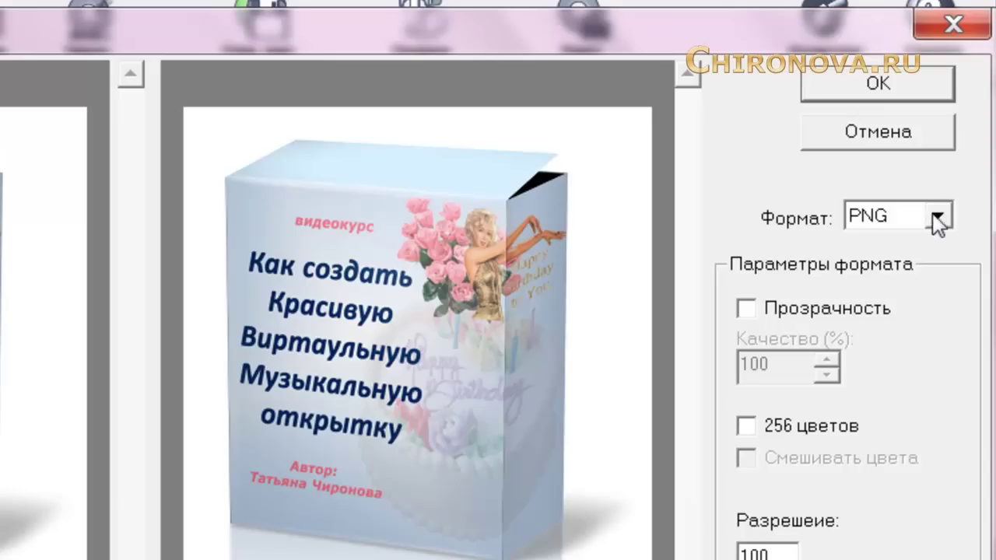
{"action": "left_click", "coordinate": [939, 219]}
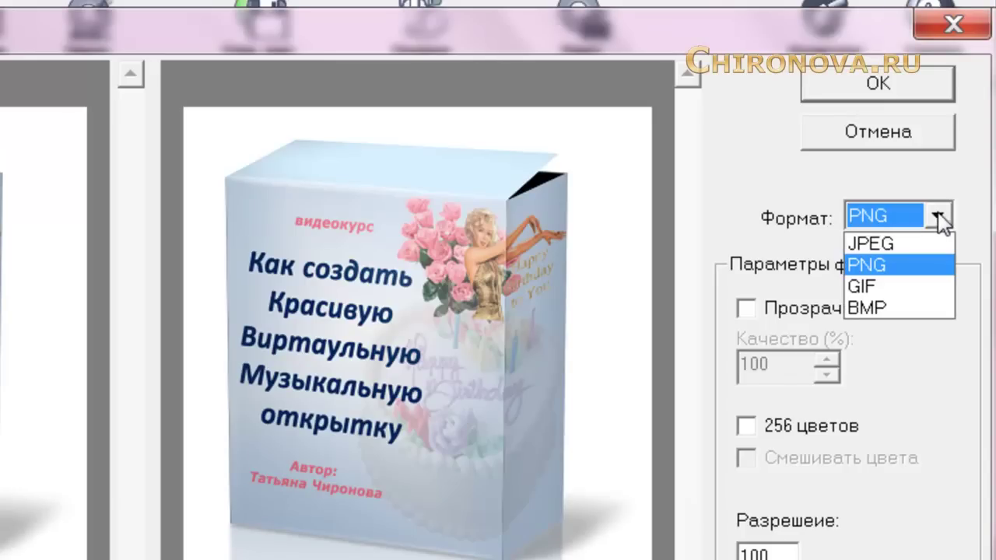
{"action": "left_click", "coordinate": [939, 222]}
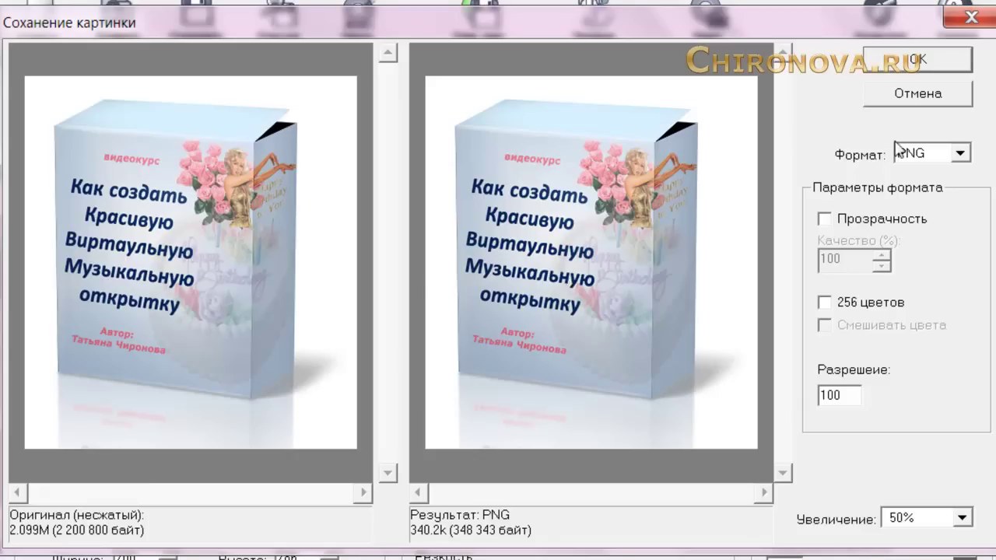
{"action": "left_click", "coordinate": [960, 153]}
{"action": "left_click", "coordinate": [934, 168]}
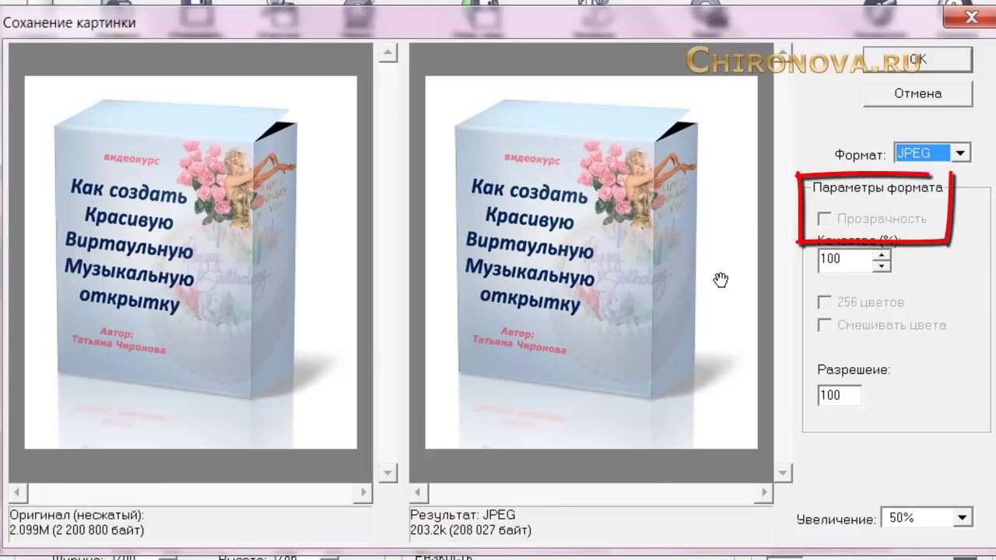
{"action": "left_click", "coordinate": [961, 154]}
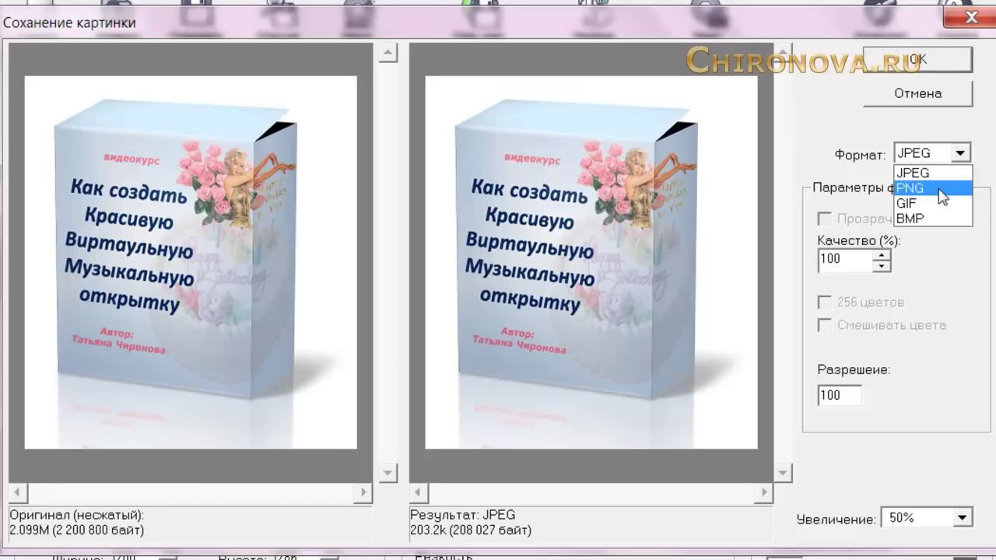
{"action": "left_click", "coordinate": [942, 189]}
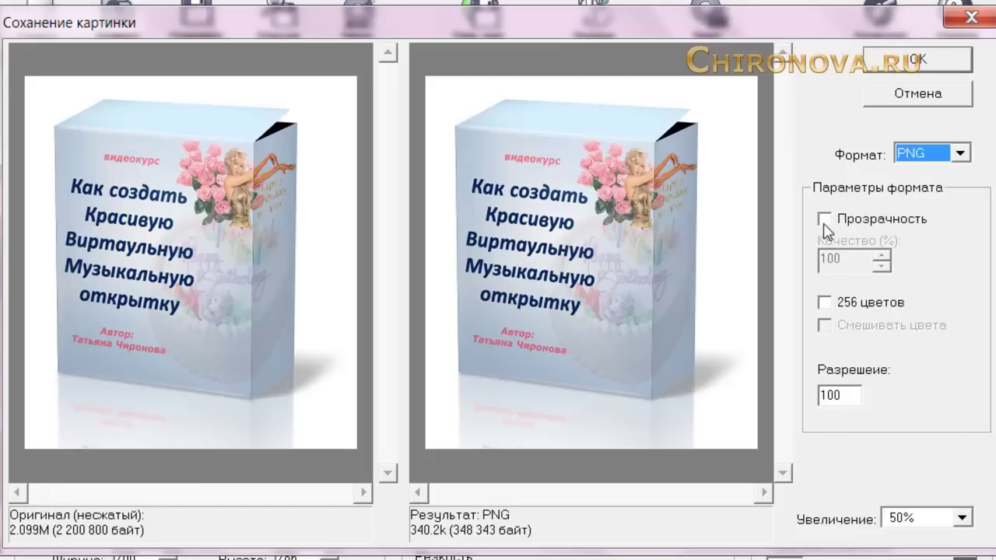
{"action": "left_click", "coordinate": [823, 221]}
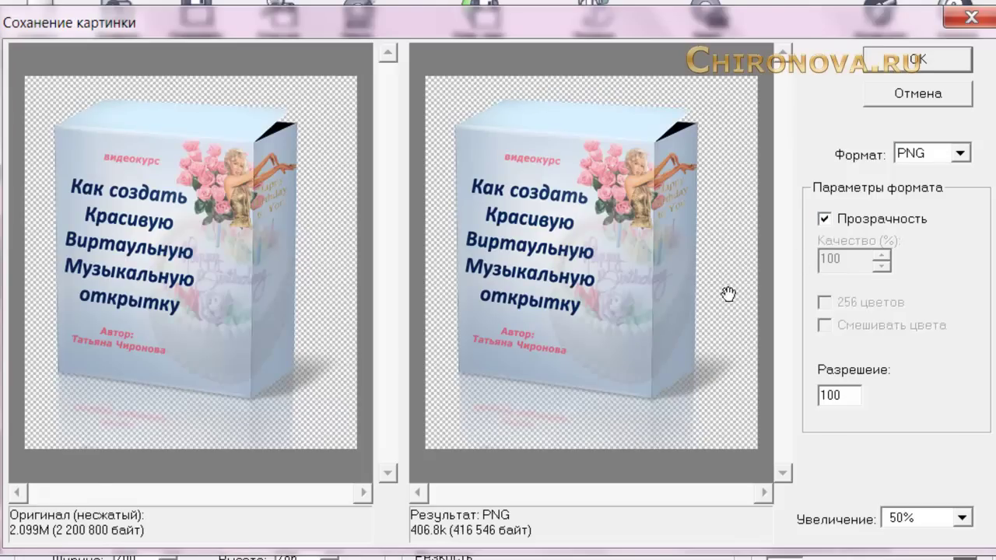
{"action": "left_click", "coordinate": [923, 96]}
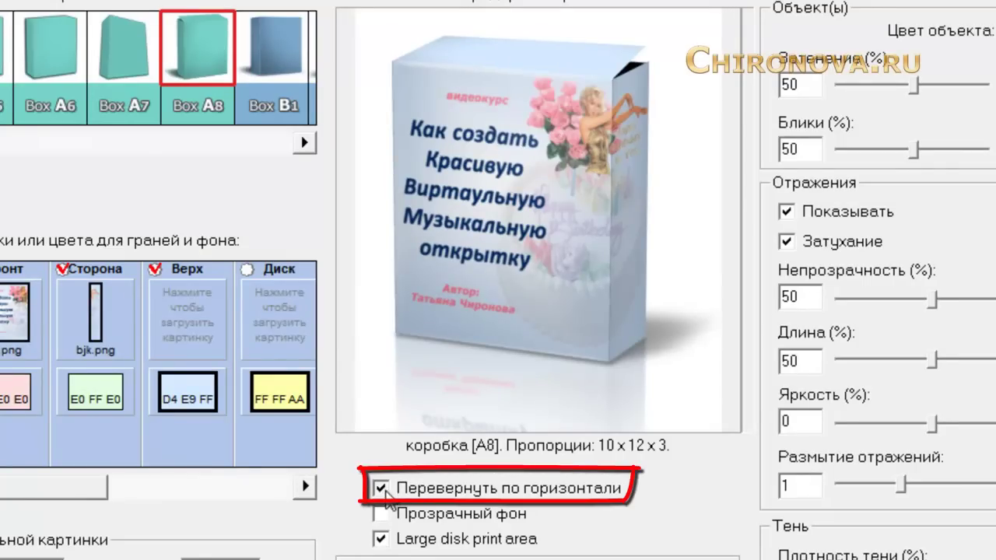
Toggle horizontal mirroring off and on, then set shading to 18% and highlights to 19%
{"action": "left_click", "coordinate": [382, 489]}
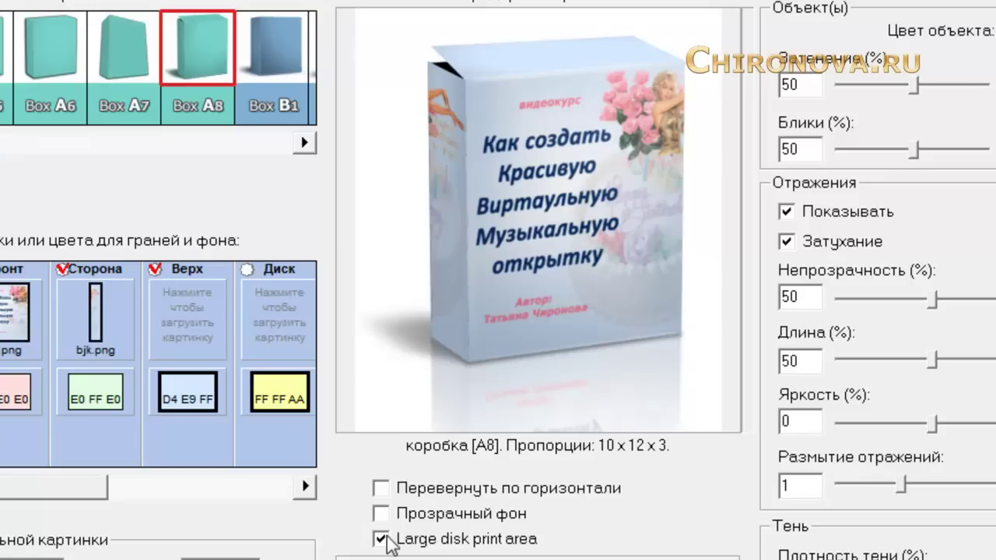
{"action": "left_click", "coordinate": [383, 490]}
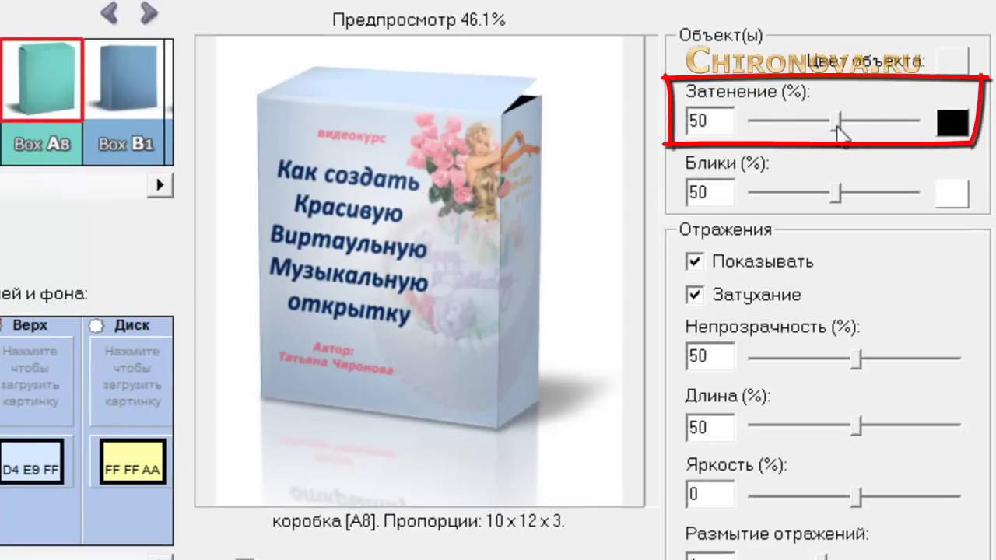
{"action": "mouse_move", "coordinate": [838, 124]}
{"action": "left_mouse_down"}
{"action": "mouse_move", "coordinate": [869, 135]}
{"action": "mouse_move", "coordinate": [784, 122]}
{"action": "left_mouse_up"}
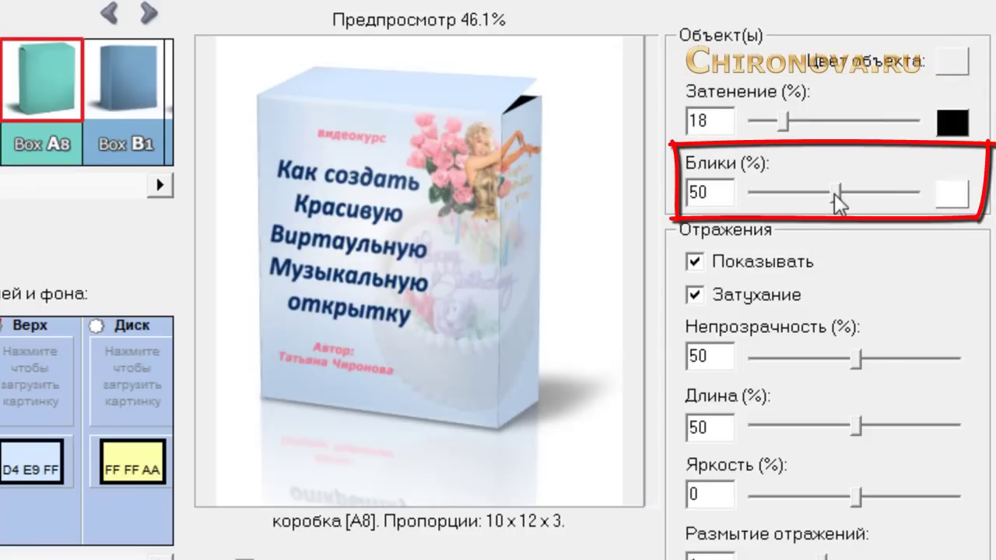
{"action": "left_click_drag", "start_coordinate": [836, 192], "coordinate": [770, 194]}
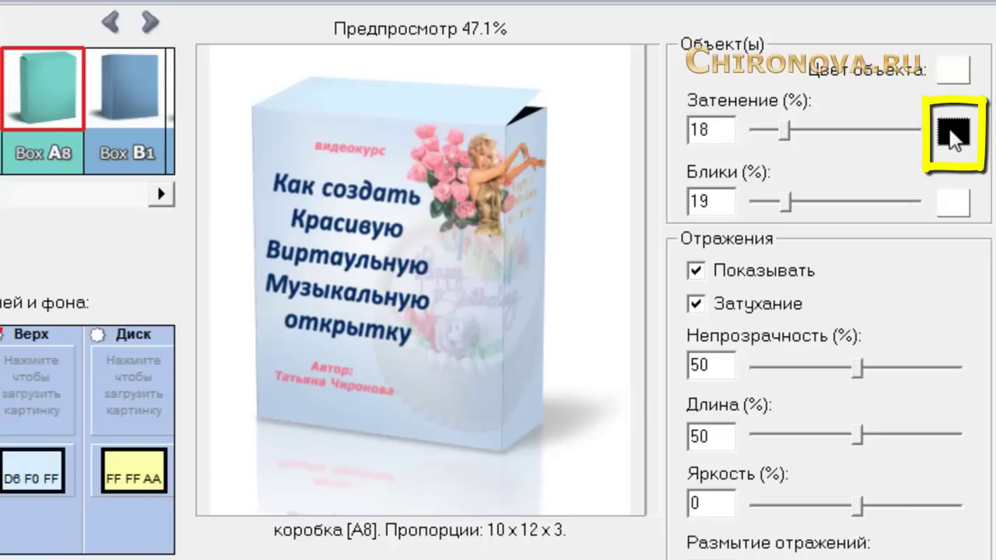
Open the shading colour picker and close it, keeping the shading colour black
{"action": "left_click", "coordinate": [953, 133]}
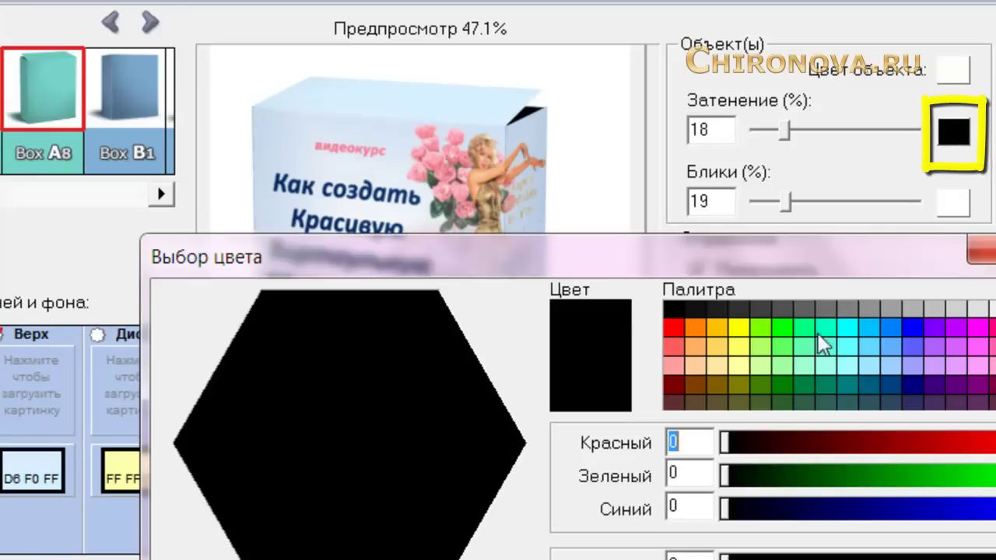
{"action": "left_click", "coordinate": [417, 443]}
{"action": "key", "text": "Return"}
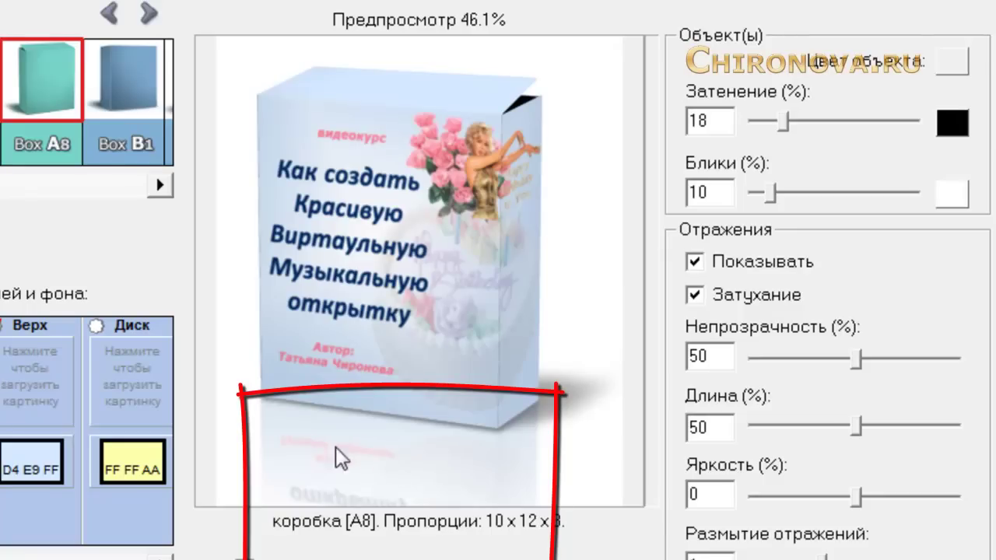
Turn the reflection and its fade off and back on, leaving both enabled
{"action": "left_click", "coordinate": [694, 262]}
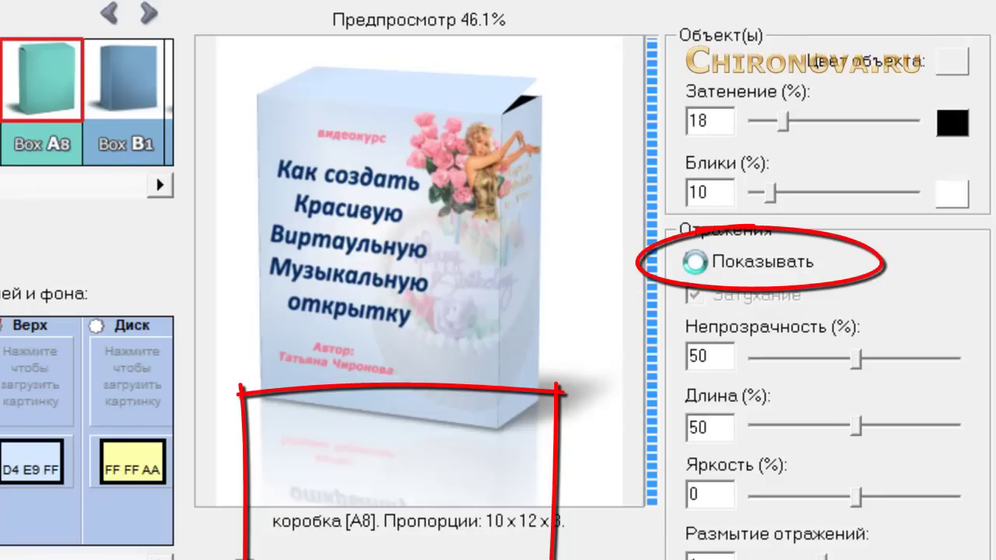
{"action": "left_click", "coordinate": [695, 262]}
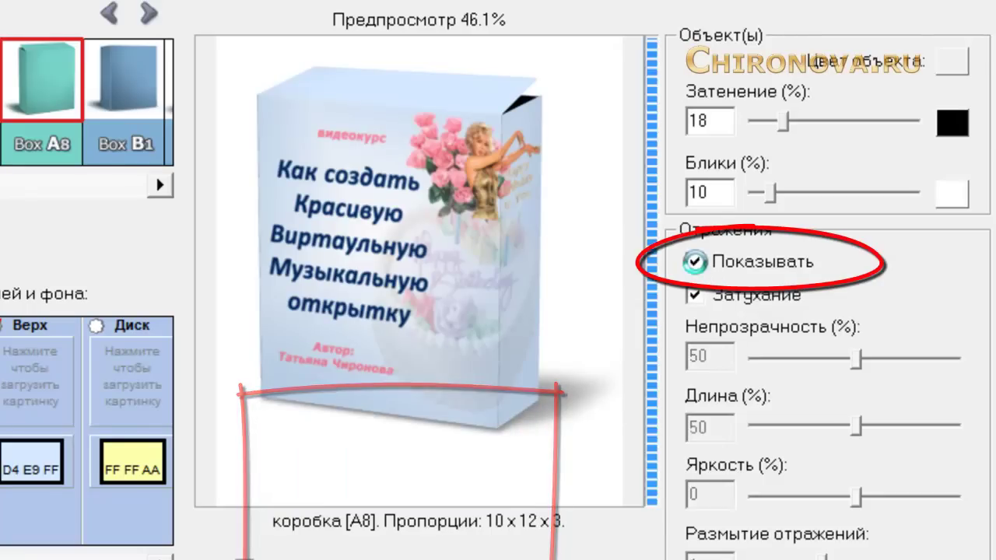
{"action": "left_click", "coordinate": [695, 295]}
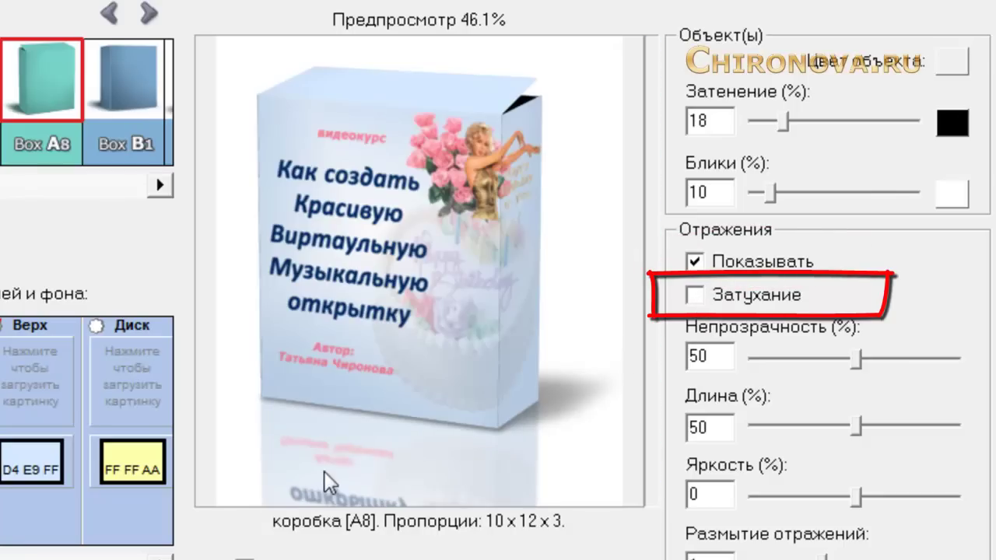
{"action": "left_click", "coordinate": [704, 300]}
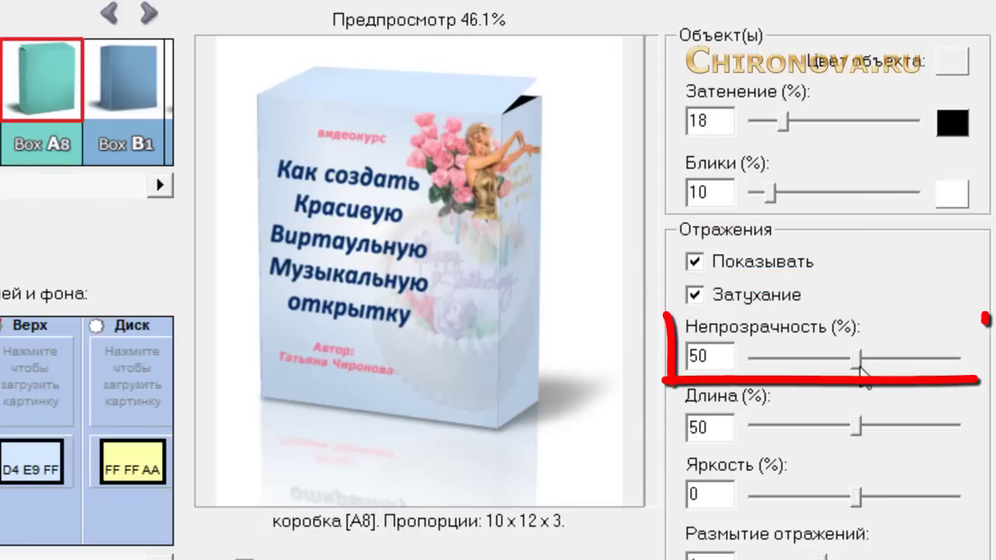
Adjust reflection opacity, then set length 38%, brightness 14% and blur 3
{"action": "left_click_drag", "start_coordinate": [858, 358], "coordinate": [889, 358]}
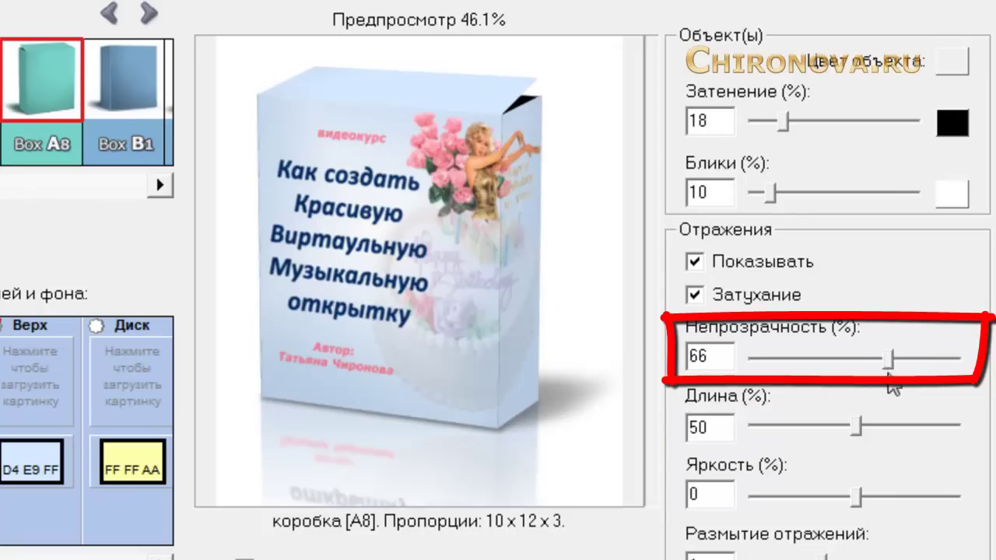
{"action": "left_click_drag", "start_coordinate": [888, 358], "coordinate": [916, 358]}
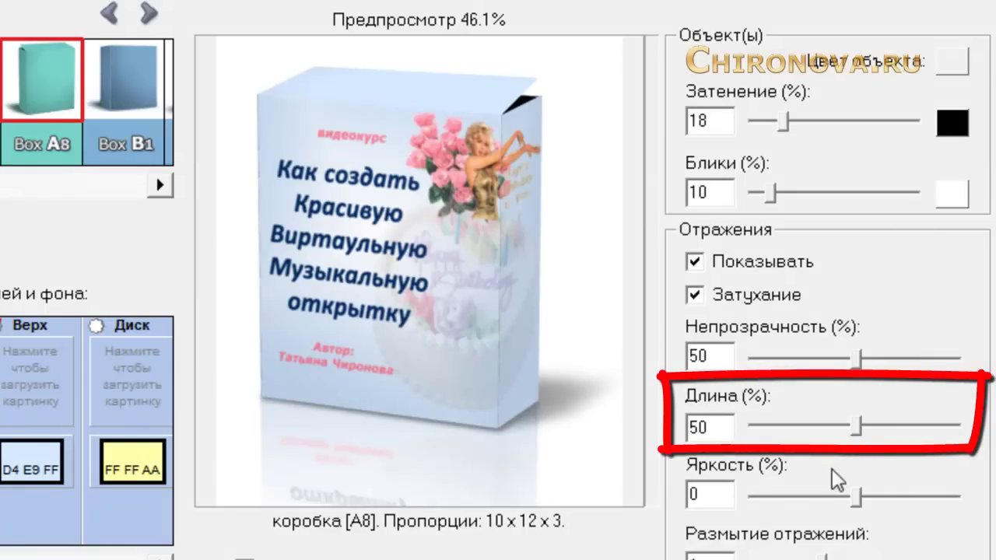
{"action": "left_click_drag", "start_coordinate": [861, 426], "coordinate": [832, 427]}
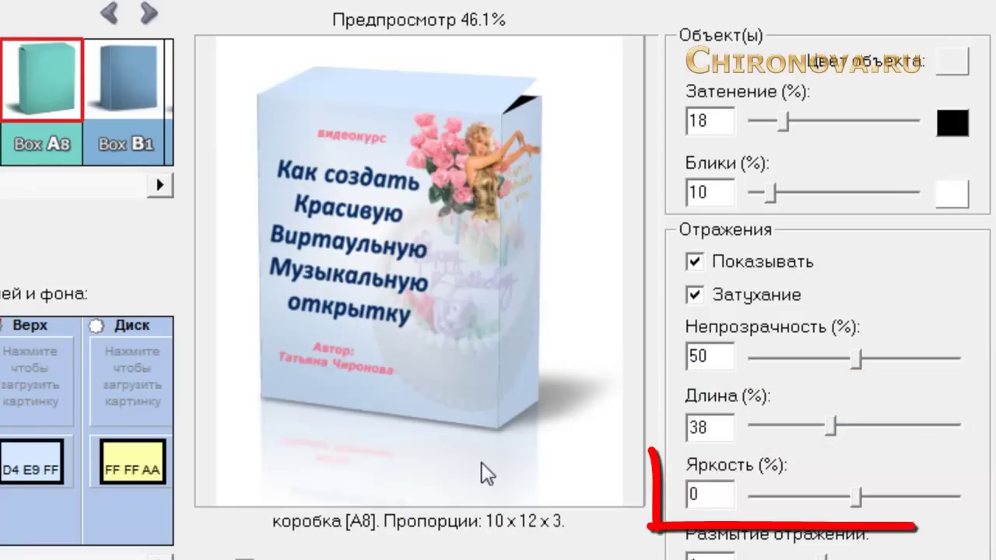
{"action": "left_click_drag", "start_coordinate": [862, 503], "coordinate": [877, 506]}
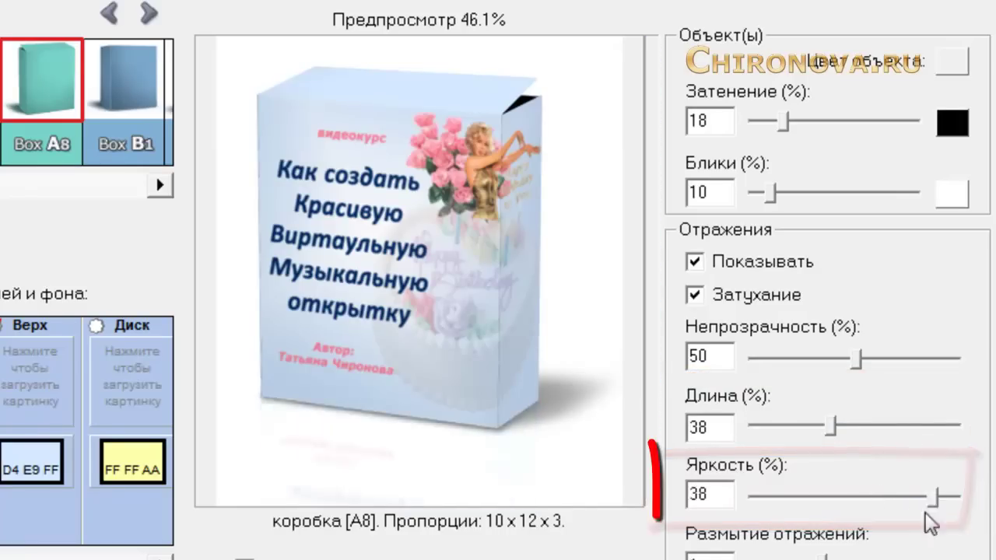
{"action": "left_click_drag", "start_coordinate": [879, 506], "coordinate": [887, 506]}
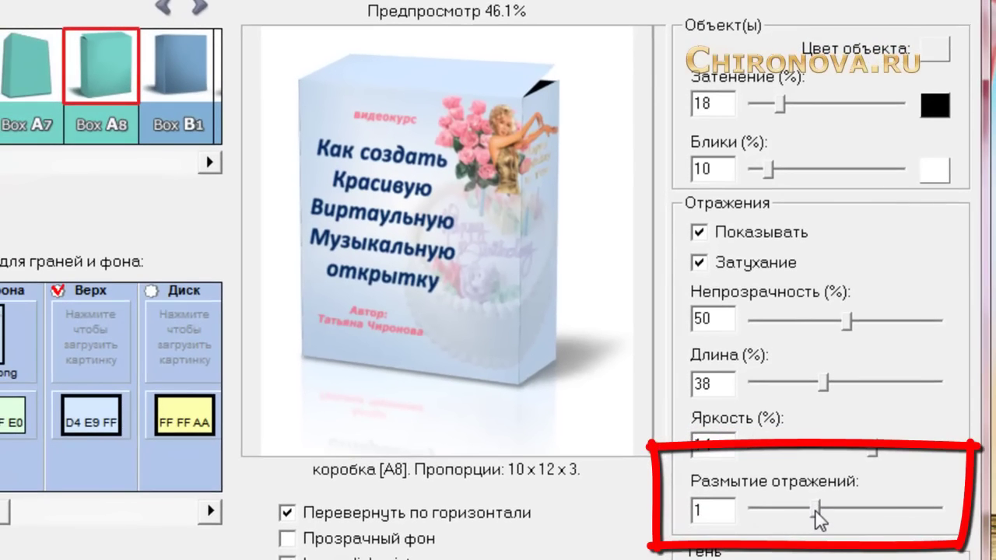
{"action": "left_click_drag", "start_coordinate": [818, 515], "coordinate": [900, 528]}
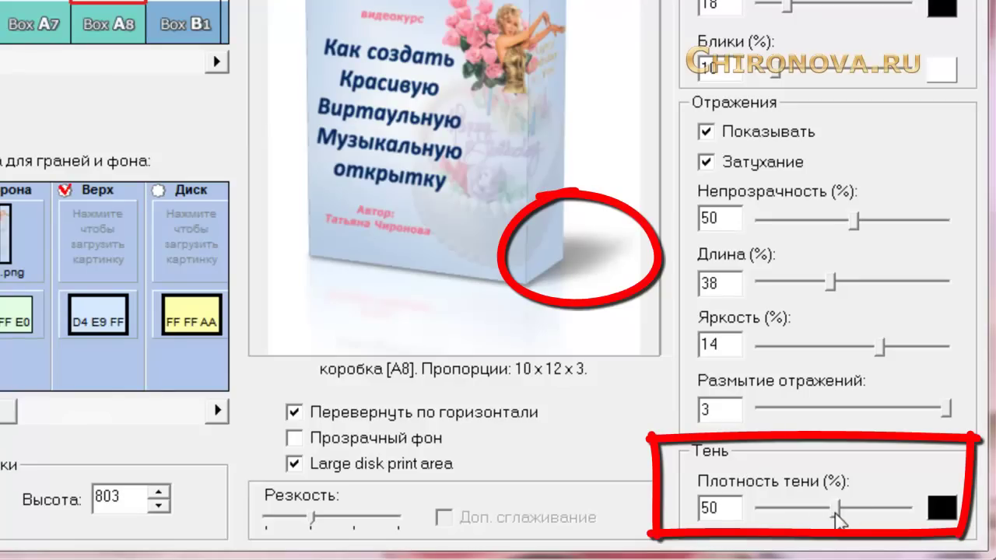
Set shadow density to 36 and try several shadow colours, ending on blue
{"action": "left_click_drag", "start_coordinate": [839, 513], "coordinate": [795, 513]}
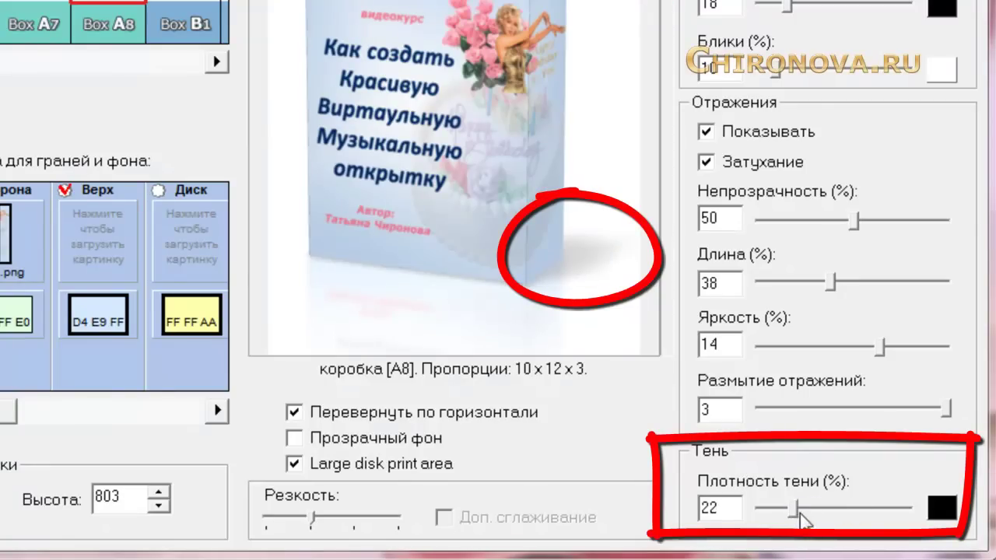
{"action": "left_click_drag", "start_coordinate": [795, 515], "coordinate": [818, 516]}
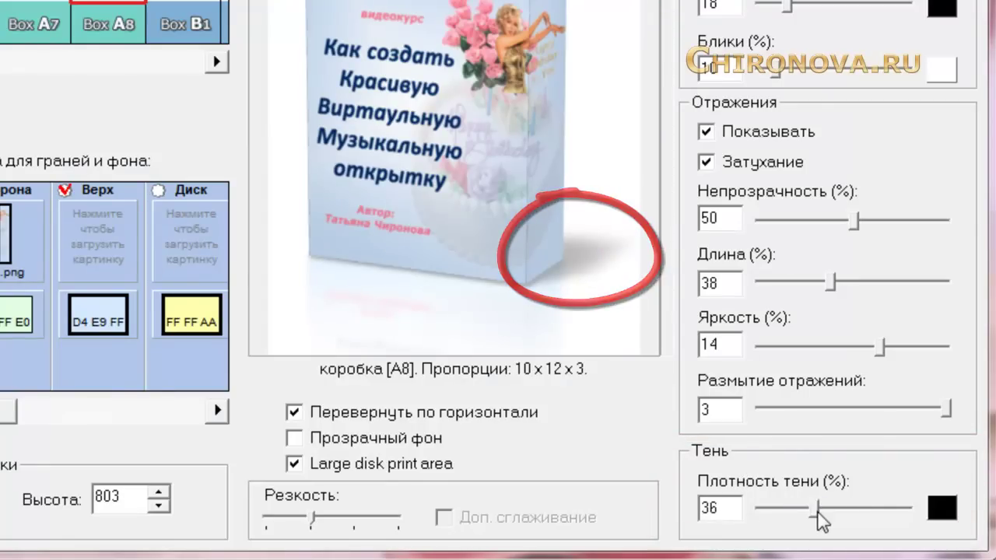
{"action": "left_click", "coordinate": [941, 509]}
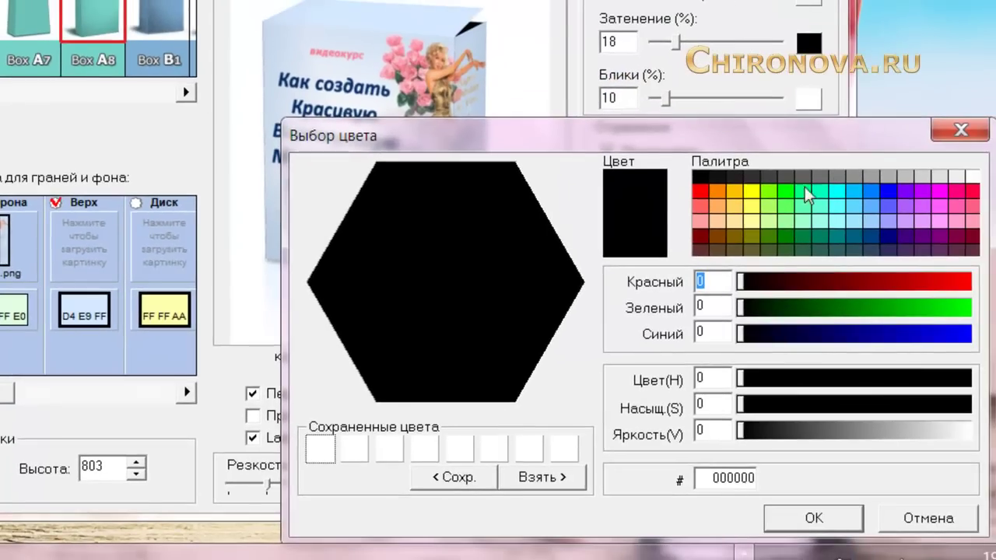
{"action": "left_click", "coordinate": [804, 177]}
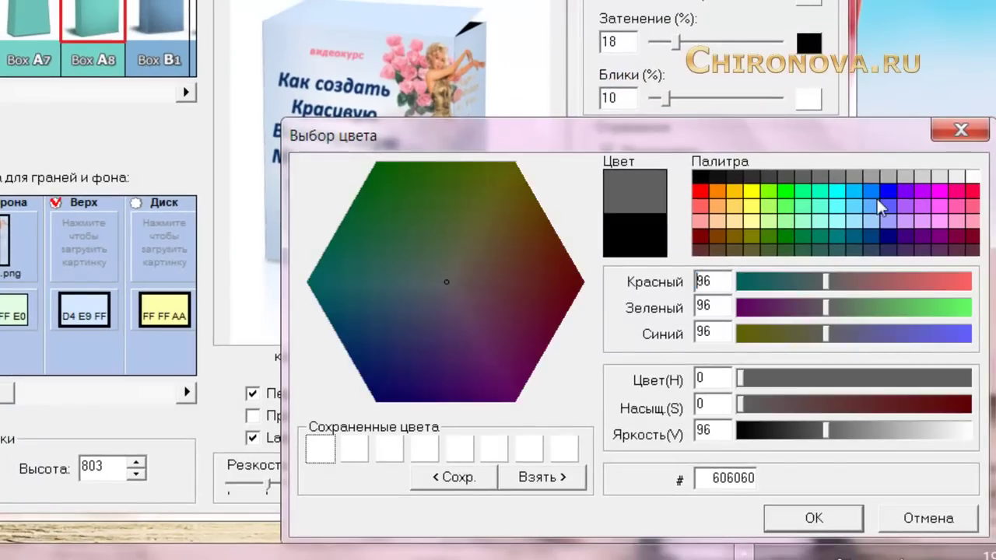
{"action": "left_click", "coordinate": [870, 190]}
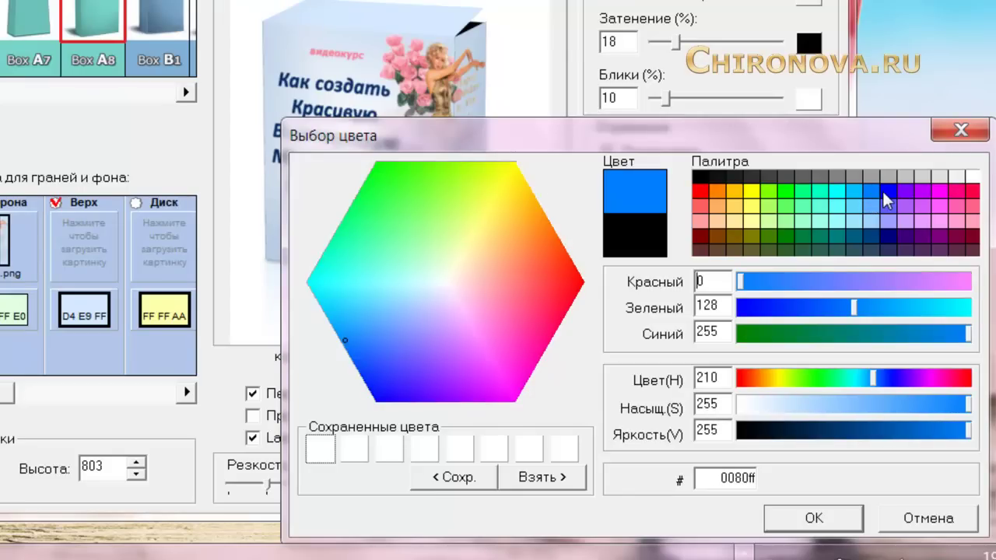
{"action": "left_click", "coordinate": [889, 189]}
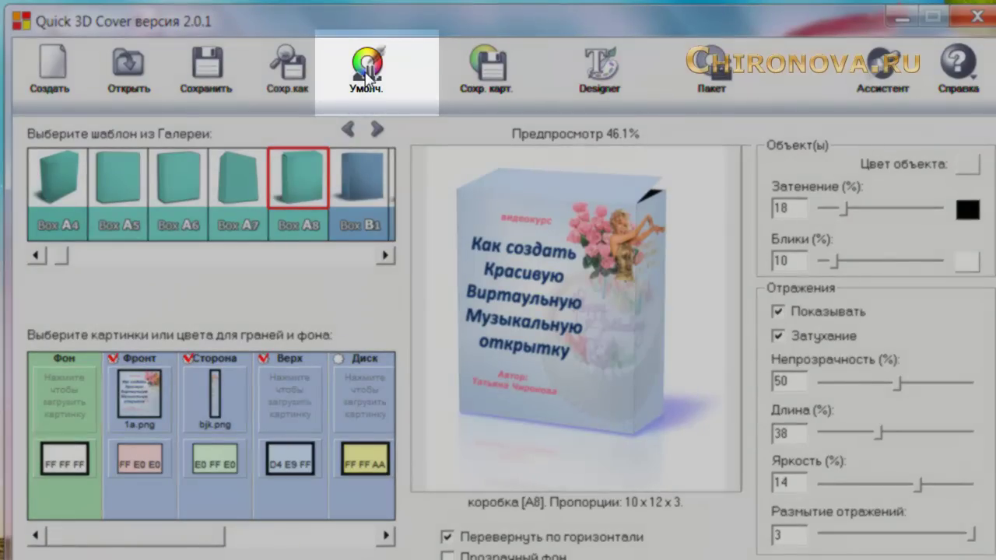
Reset shading and reflection to defaults and make the shadow grey 606060
{"action": "left_click", "coordinate": [367, 71]}
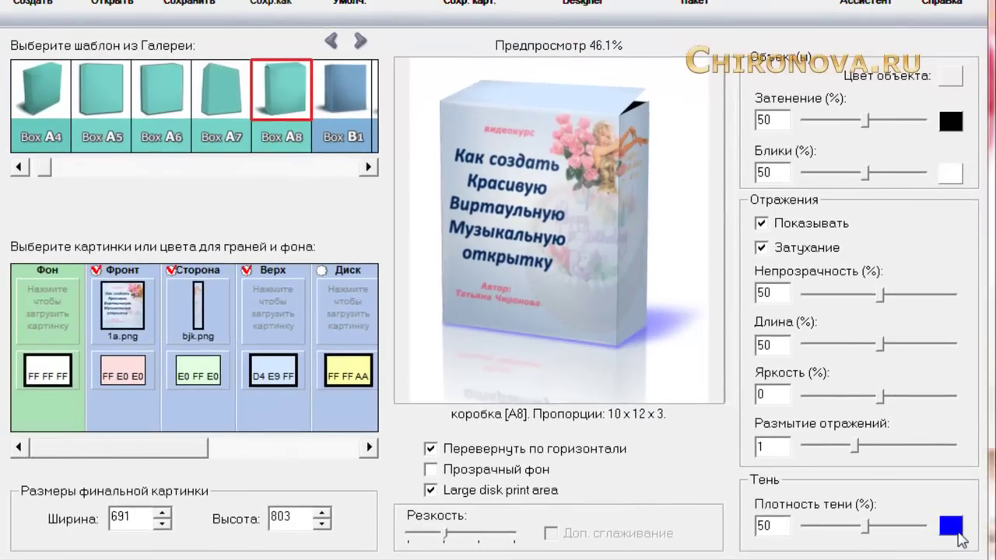
{"action": "left_click", "coordinate": [958, 534]}
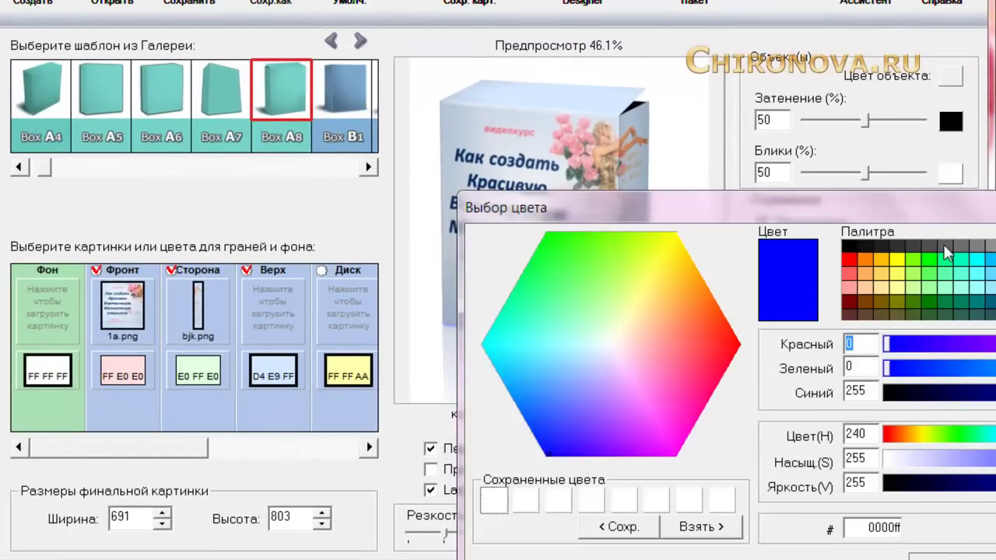
{"action": "left_click", "coordinate": [944, 247]}
{"action": "left_click", "coordinate": [943, 551]}
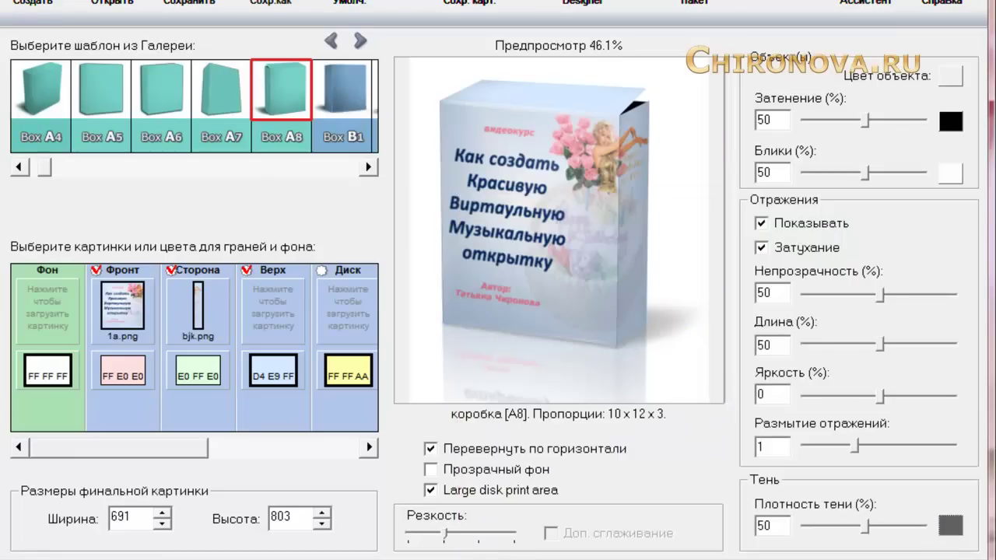
Switch to the Box E5 box-with-disc template, passing through Box B1
{"action": "left_click", "coordinate": [350, 112]}
{"action": "left_click", "coordinate": [367, 168]}
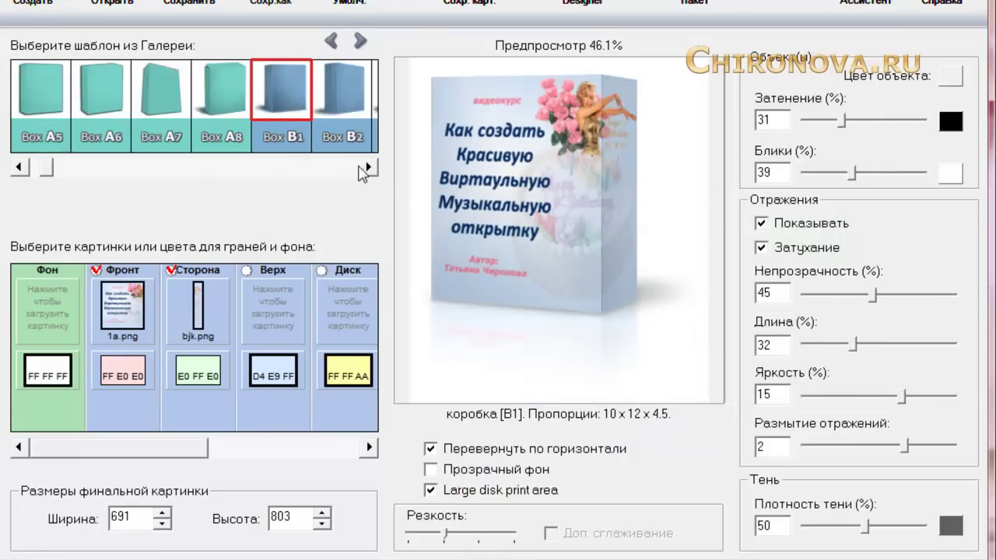
{"action": "left_click", "coordinate": [274, 93]}
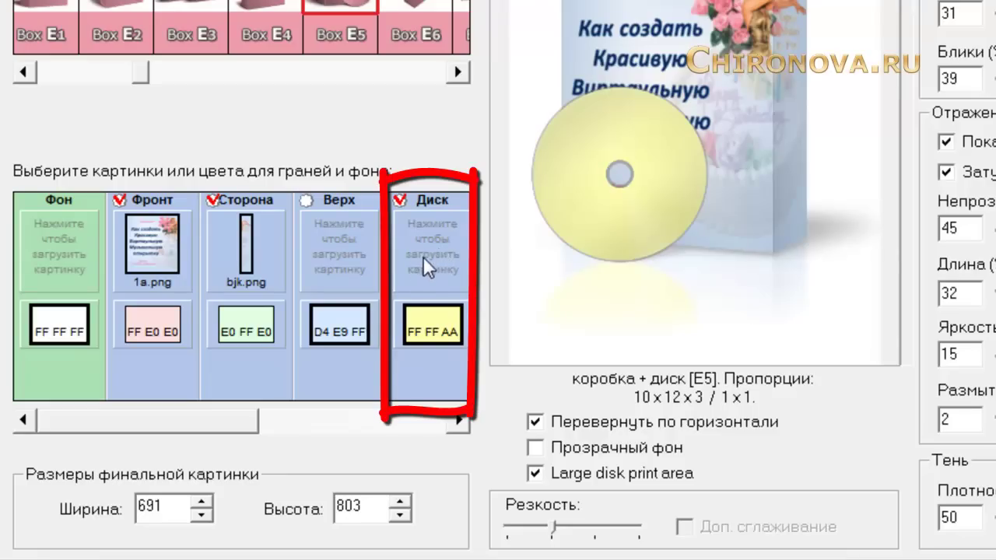
Load 1a.png as the disc face picture
{"action": "left_click", "coordinate": [421, 255]}
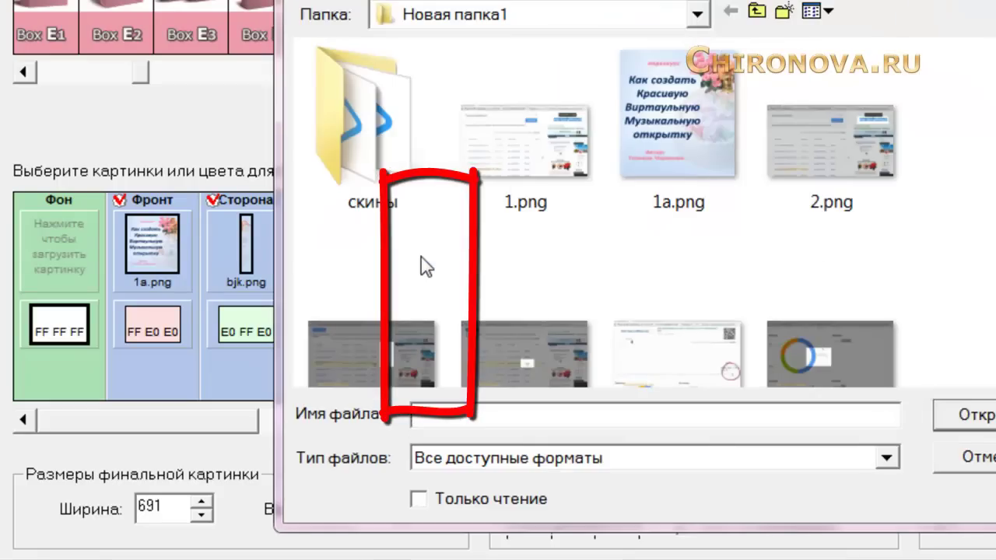
{"action": "left_click", "coordinate": [670, 132]}
{"action": "left_click", "coordinate": [968, 415]}
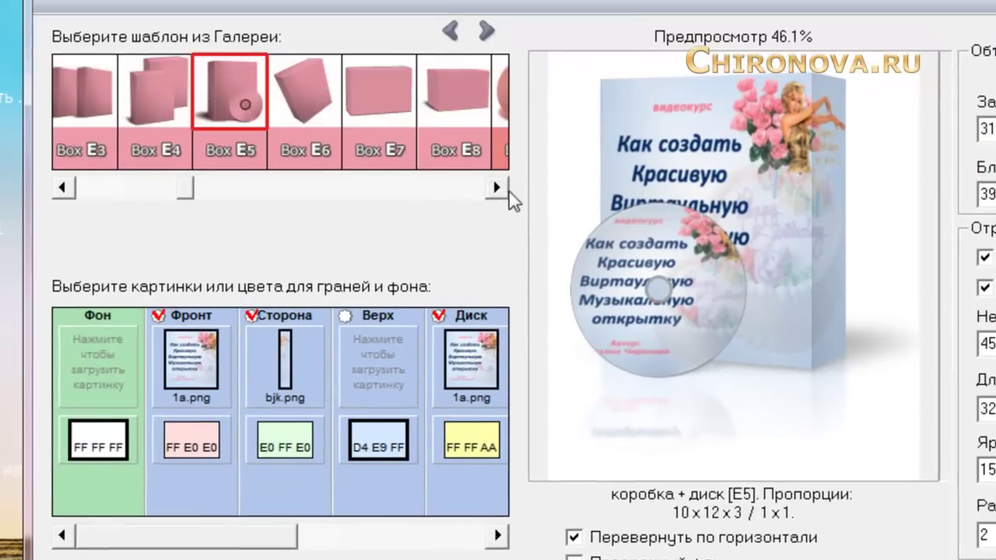
Preview the cover as Book H41 and Display J8, then switch to Box B8
{"action": "left_click", "coordinate": [178, 94]}
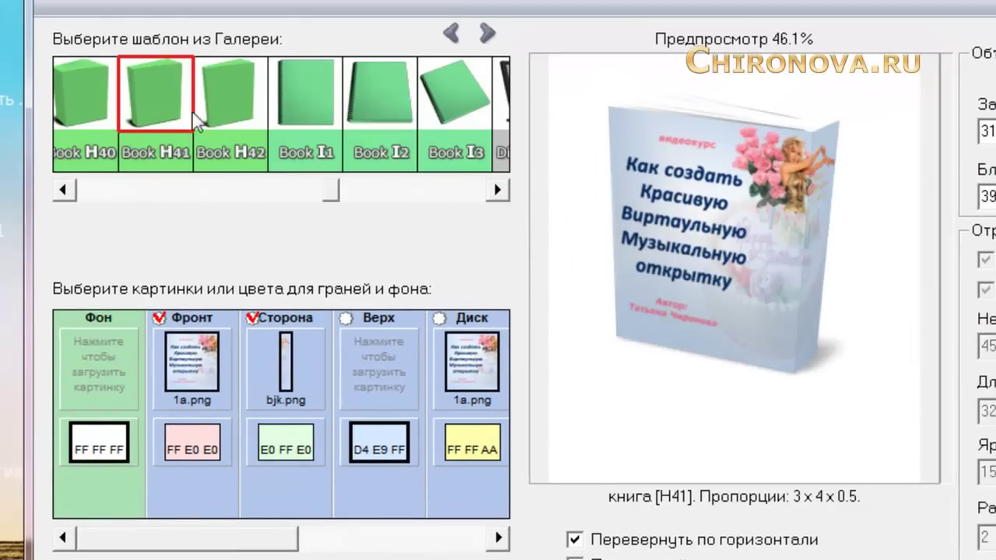
{"action": "scroll", "coordinate": [217, 116], "scroll_direction": "down", "scroll_amount": 5}
{"action": "left_click", "coordinate": [401, 90]}
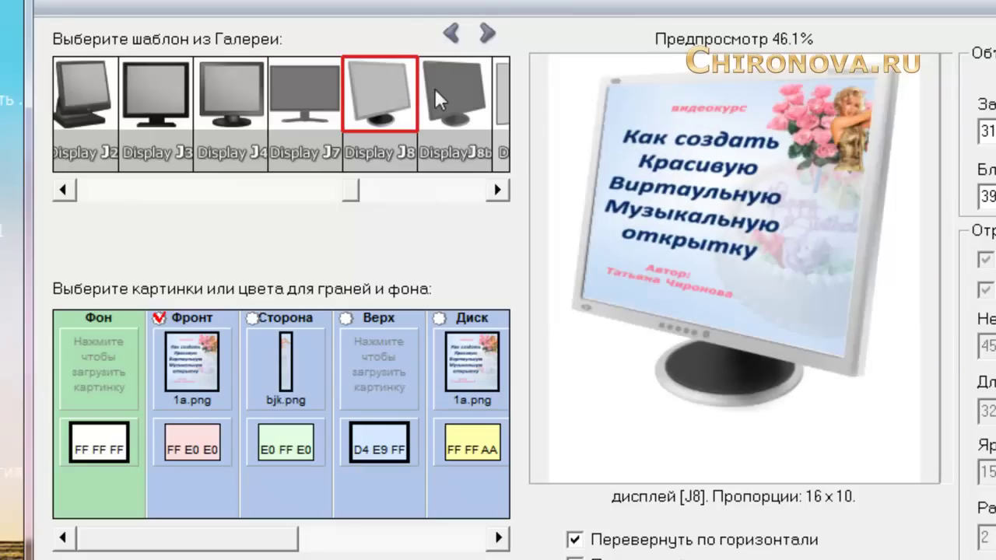
{"action": "scroll", "coordinate": [311, 109], "scroll_direction": "up", "scroll_amount": 5}
{"action": "left_click", "coordinate": [305, 94]}
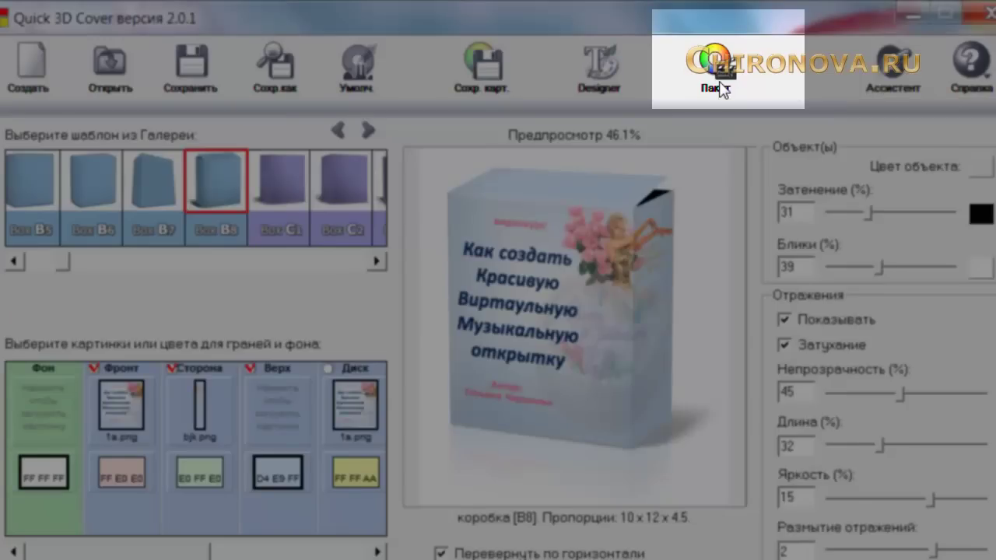
In batch rendering, try the PNG output format and view the image saving parameters
{"action": "left_click", "coordinate": [720, 86]}
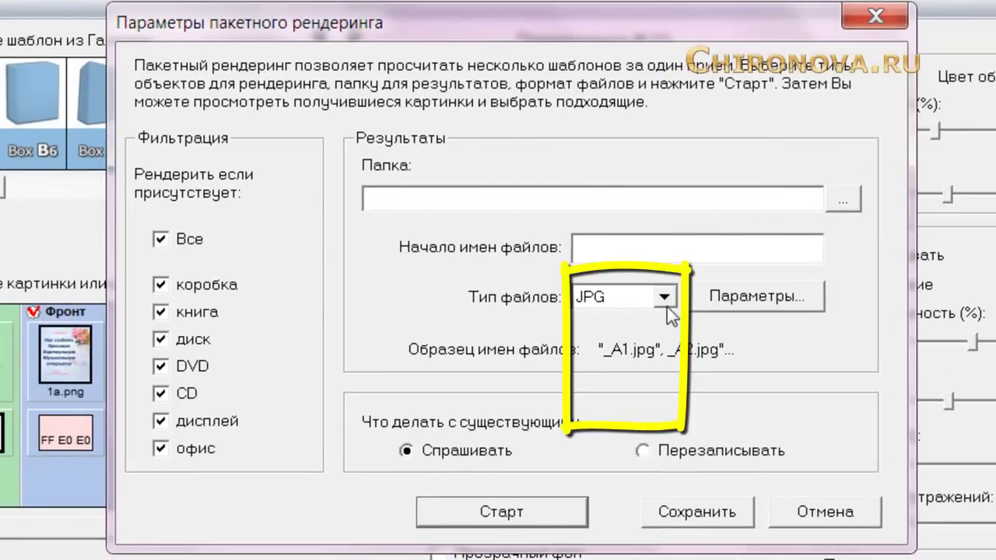
{"action": "left_click", "coordinate": [665, 299]}
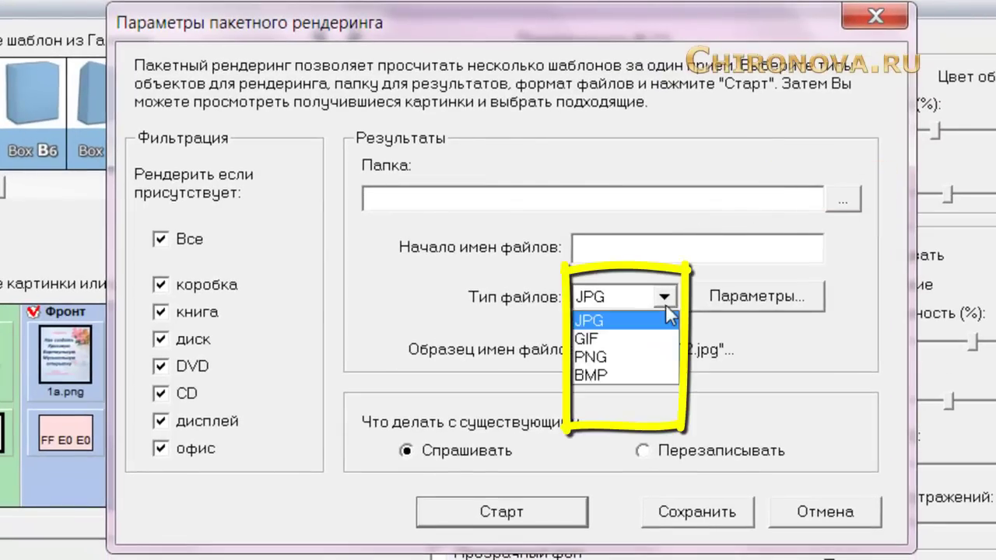
{"action": "left_click", "coordinate": [630, 359]}
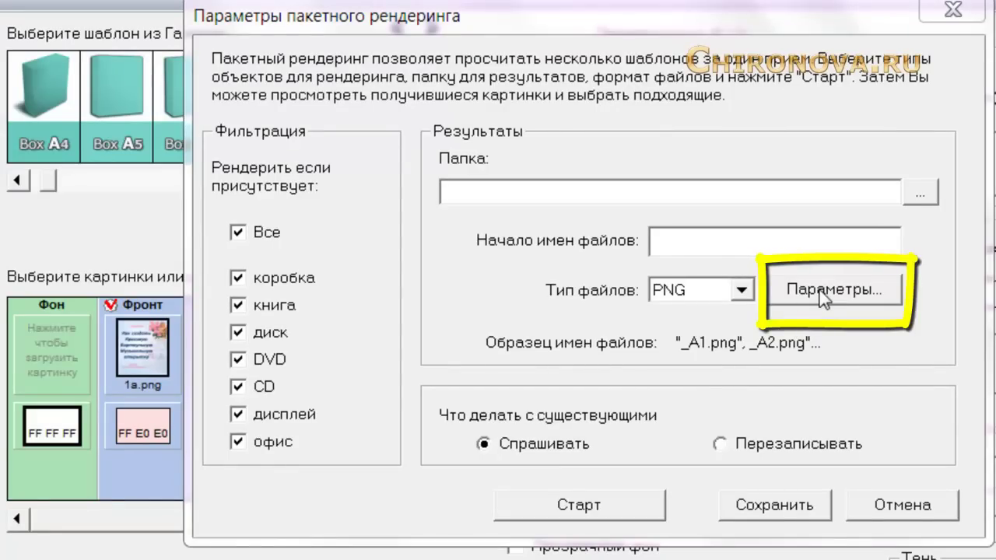
{"action": "left_click", "coordinate": [820, 293]}
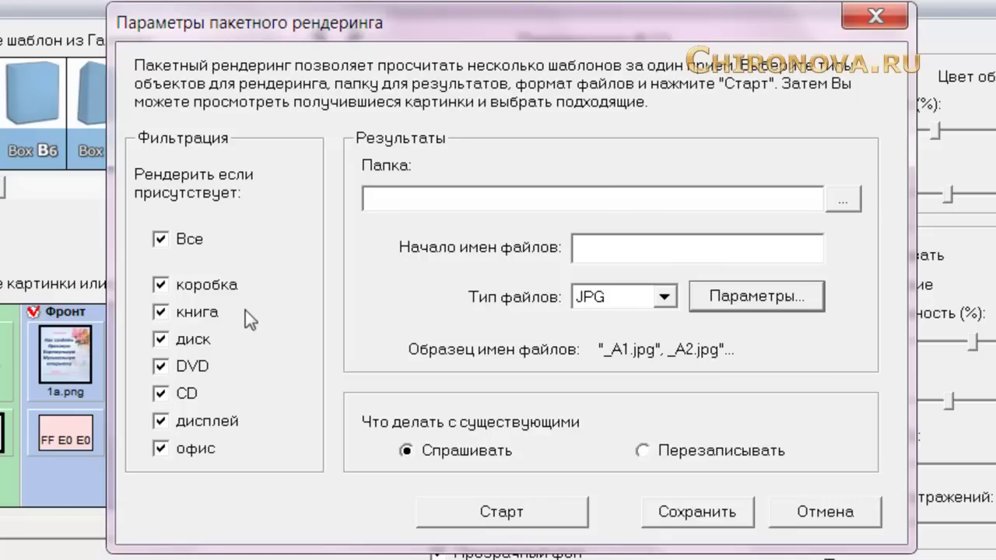
Limit the batch to box templates only, with Новая папка1 as output folder
{"action": "left_click", "coordinate": [160, 314]}
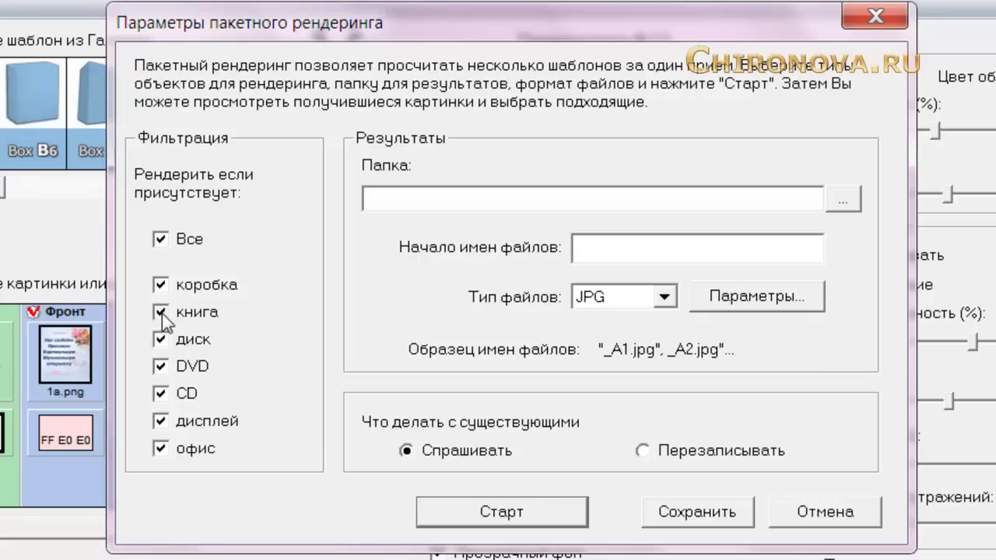
{"action": "left_click", "coordinate": [161, 367]}
{"action": "left_click", "coordinate": [160, 394]}
{"action": "left_click", "coordinate": [841, 199]}
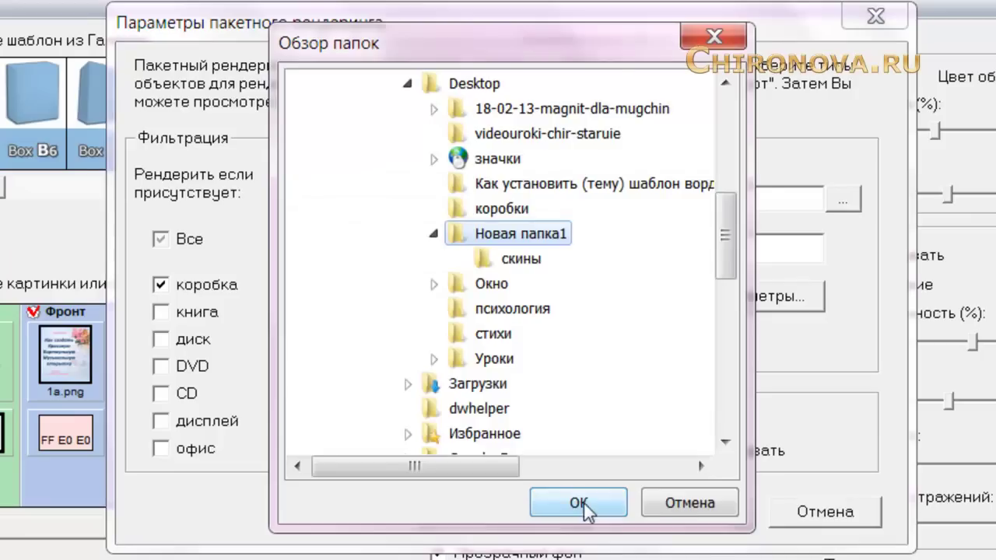
{"action": "left_click", "coordinate": [583, 501]}
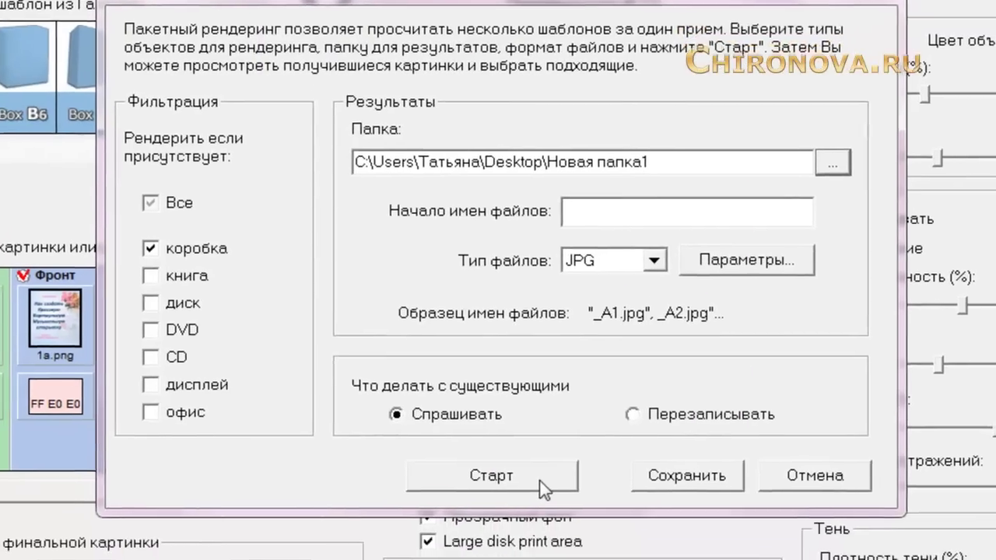
Start the box-template batch render and abort it partway through
{"action": "left_click", "coordinate": [544, 516]}
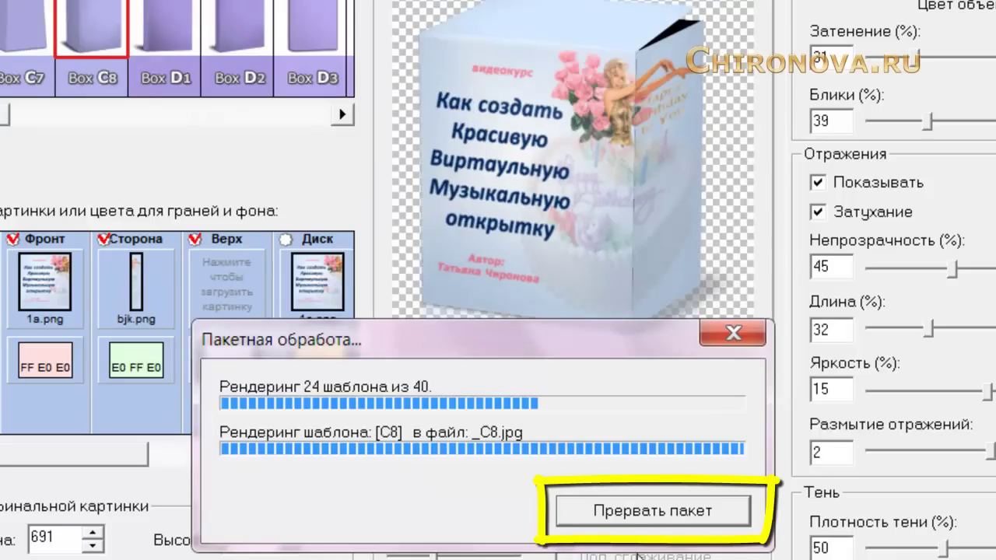
{"action": "left_click", "coordinate": [658, 517]}
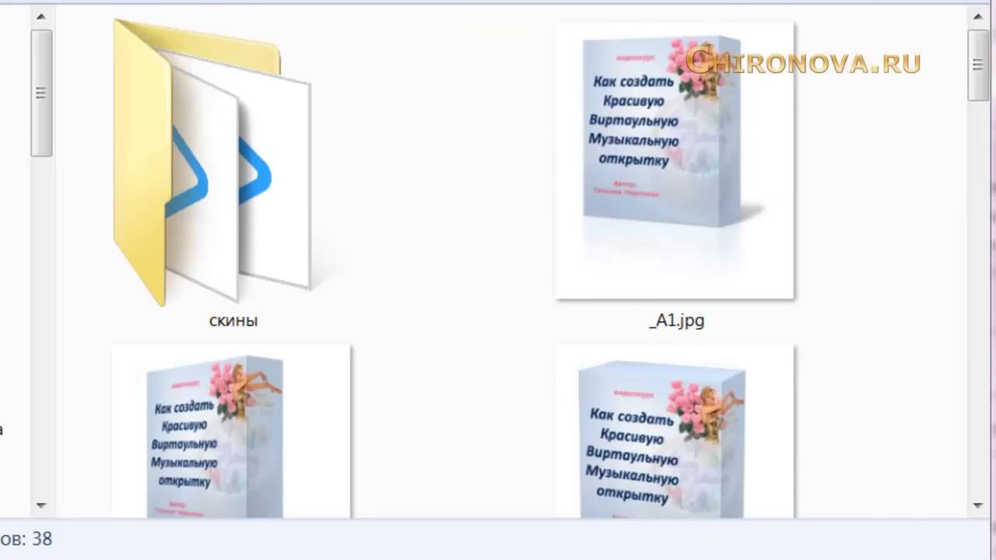
Scroll through the rendered _A1.jpg box thumbnails in Explorer
{"action": "mouse_move", "coordinate": [977, 82]}
{"action": "left_mouse_down"}
{"action": "mouse_move", "coordinate": [974, 120]}
{"action": "mouse_move", "coordinate": [889, 322]}
{"action": "left_mouse_up"}
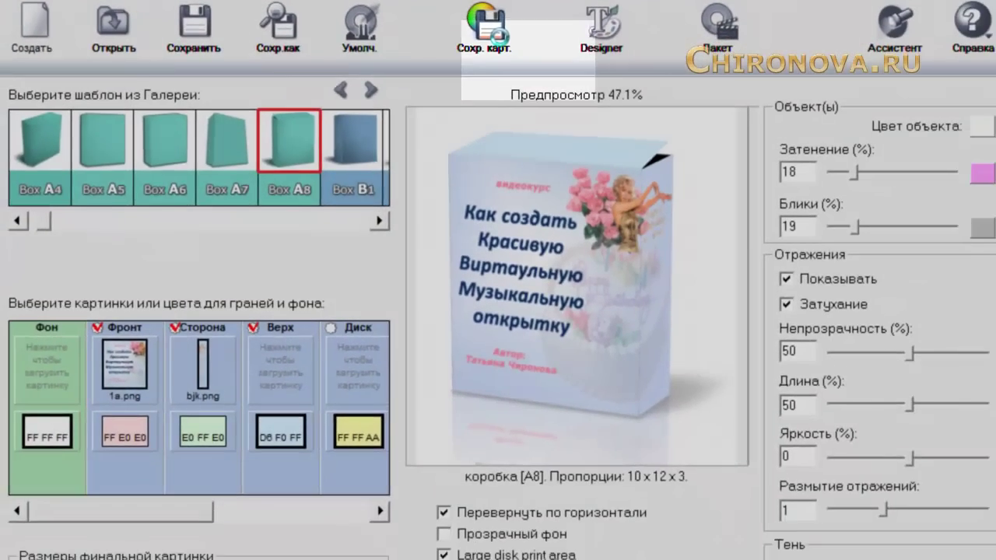
Look at the cover picture save settings and close them without saving
{"action": "left_click", "coordinate": [498, 36]}
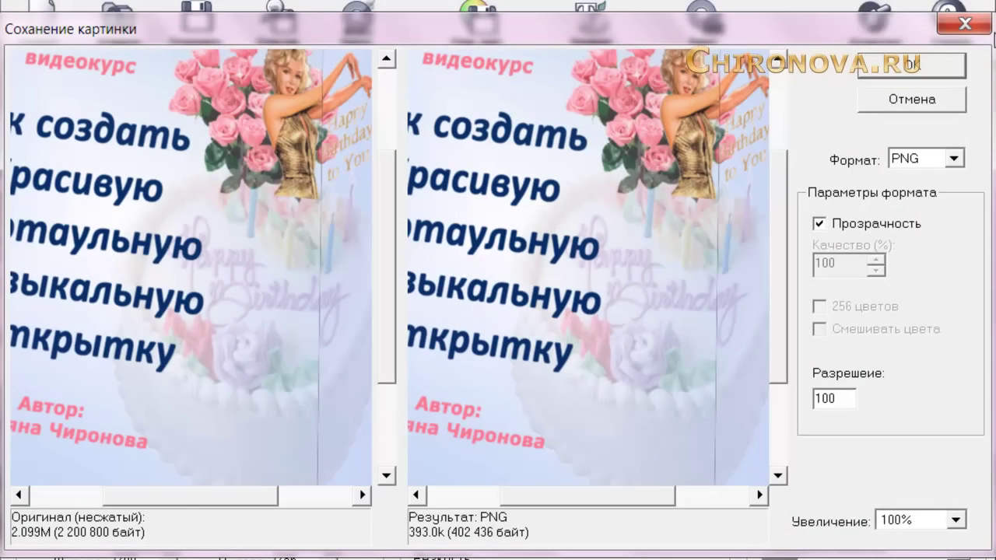
{"action": "left_click", "coordinate": [951, 29]}
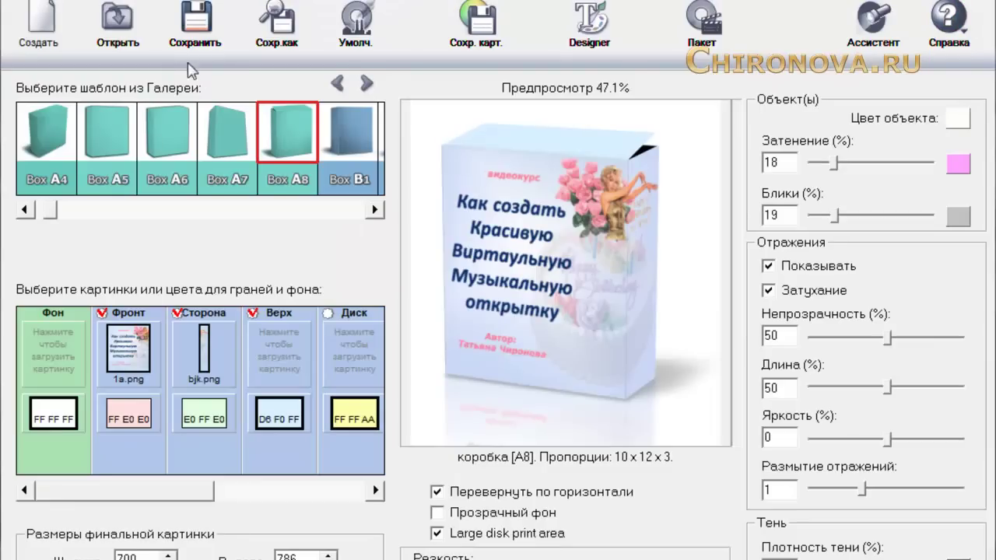
Save the project as кробка.q3c, overwriting the existing file
{"action": "left_click", "coordinate": [282, 21]}
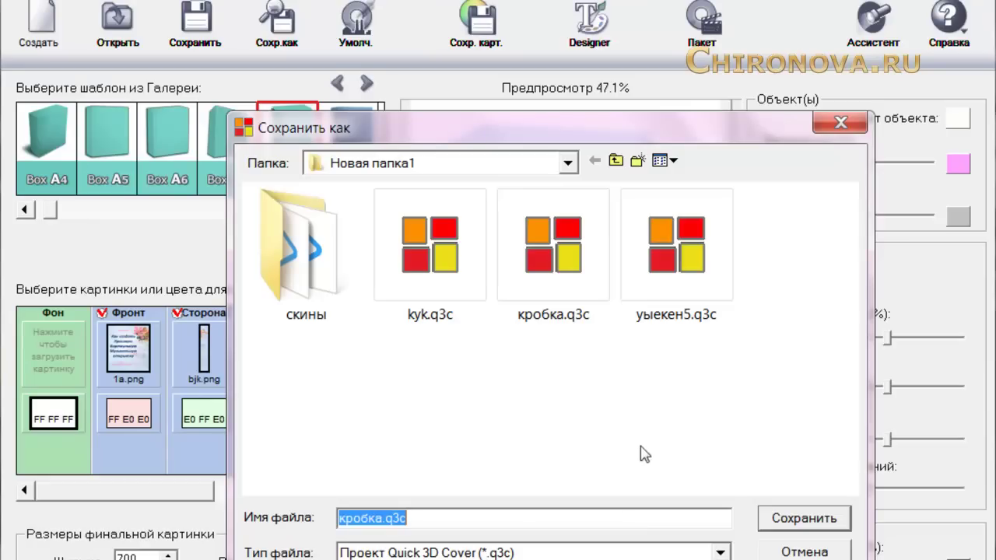
{"action": "left_click", "coordinate": [428, 518]}
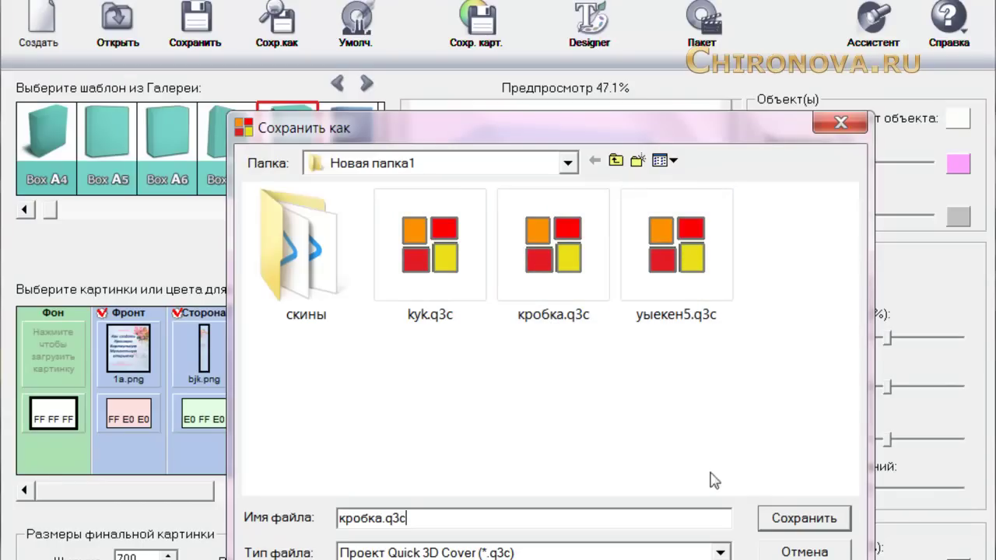
{"action": "left_click", "coordinate": [773, 517]}
{"action": "left_click", "coordinate": [592, 346]}
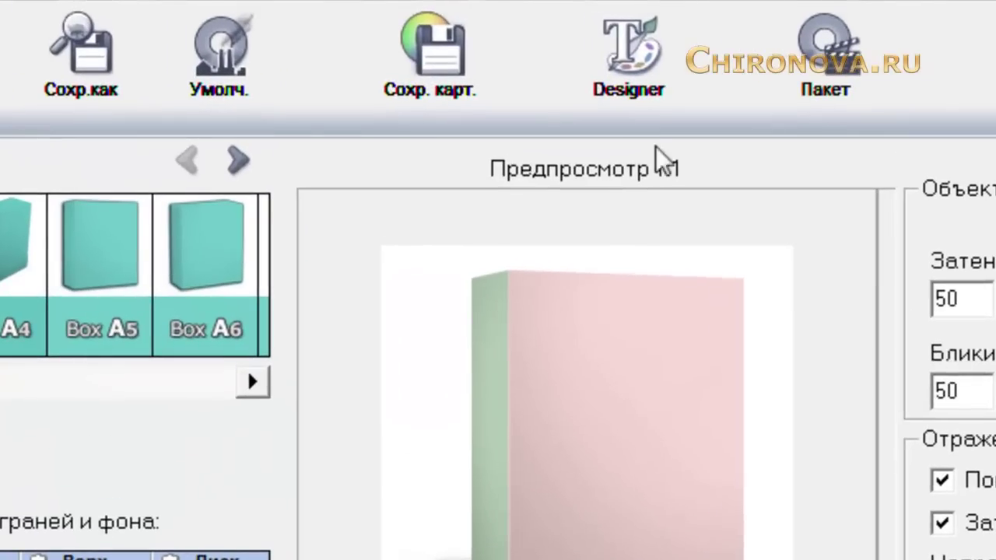
Start a Designer cover from the Waves wave.1a template with Title, Author and Web layers
{"action": "left_click", "coordinate": [647, 61]}
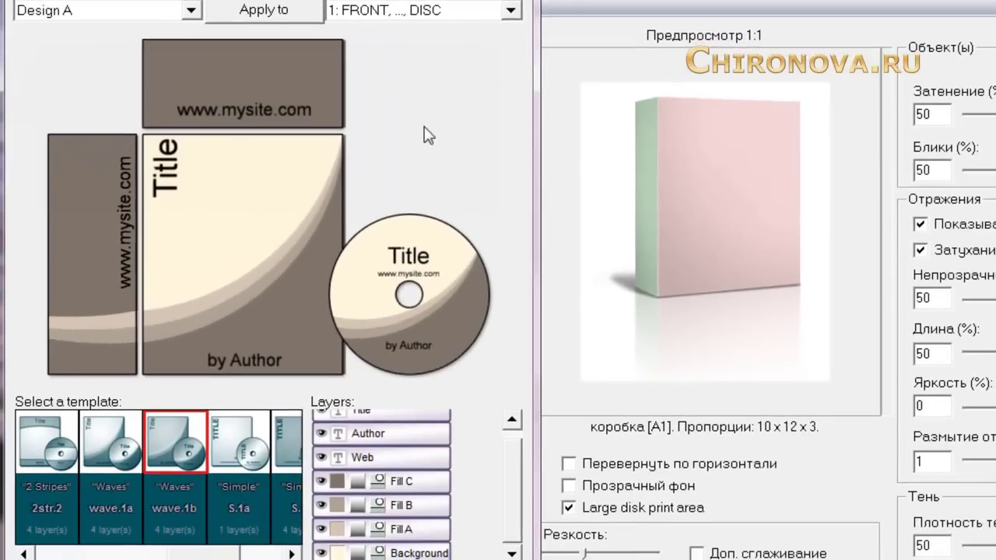
{"action": "left_click", "coordinate": [289, 553]}
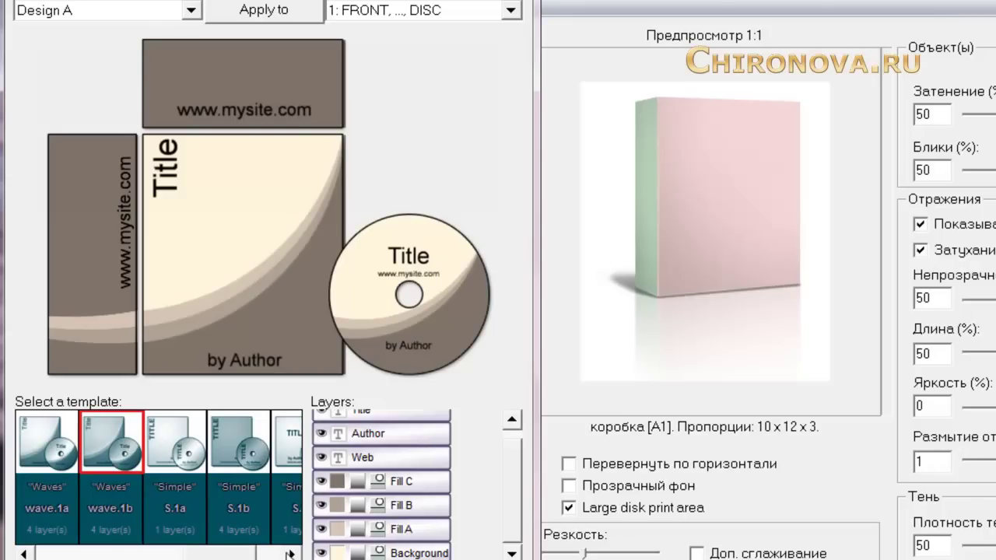
{"action": "left_click", "coordinate": [55, 456]}
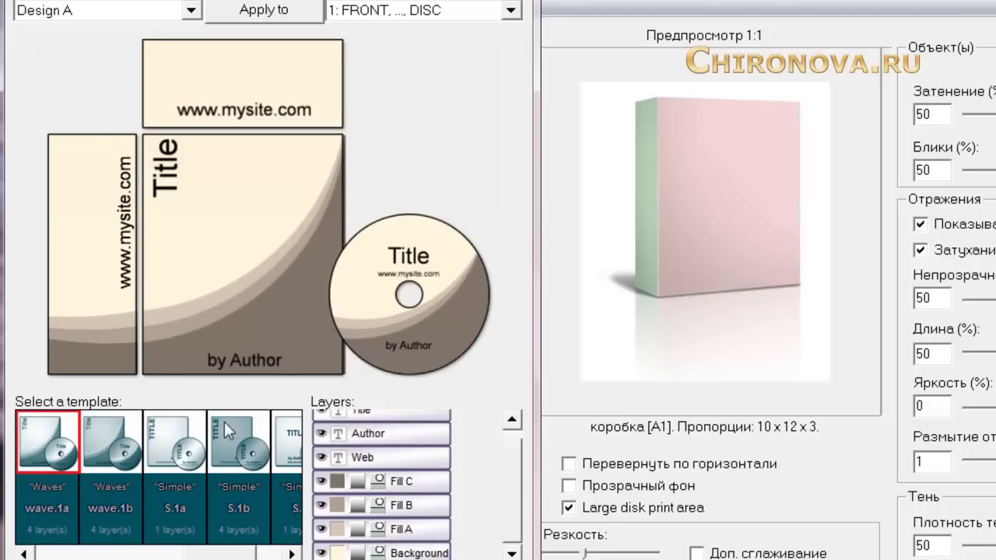
{"action": "scroll", "coordinate": [514, 506], "scroll_direction": "up", "scroll_amount": 1}
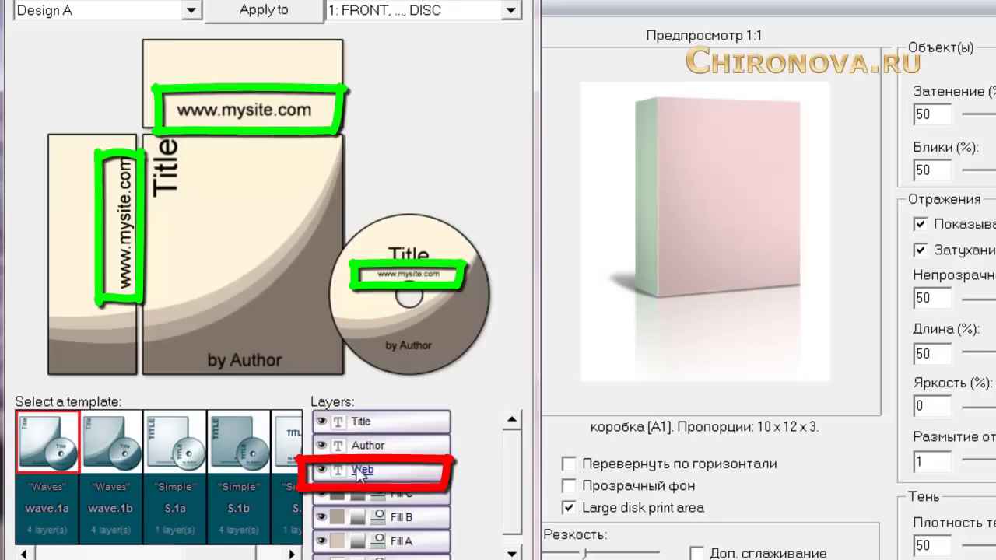
Replace the Title layer text with '3D Cover'
{"action": "double_click", "coordinate": [371, 428]}
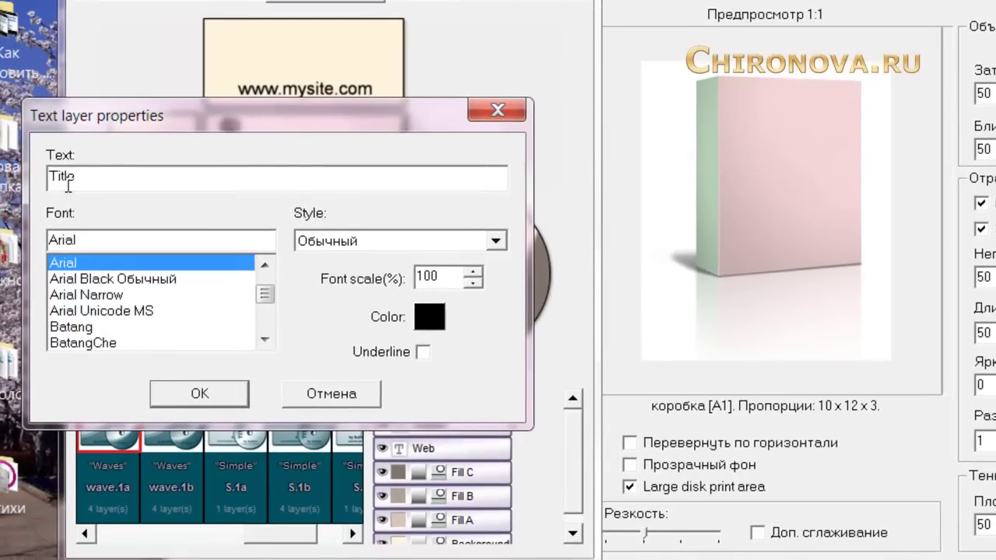
{"action": "double_click", "coordinate": [69, 183]}
{"action": "type", "text": "3D C"}
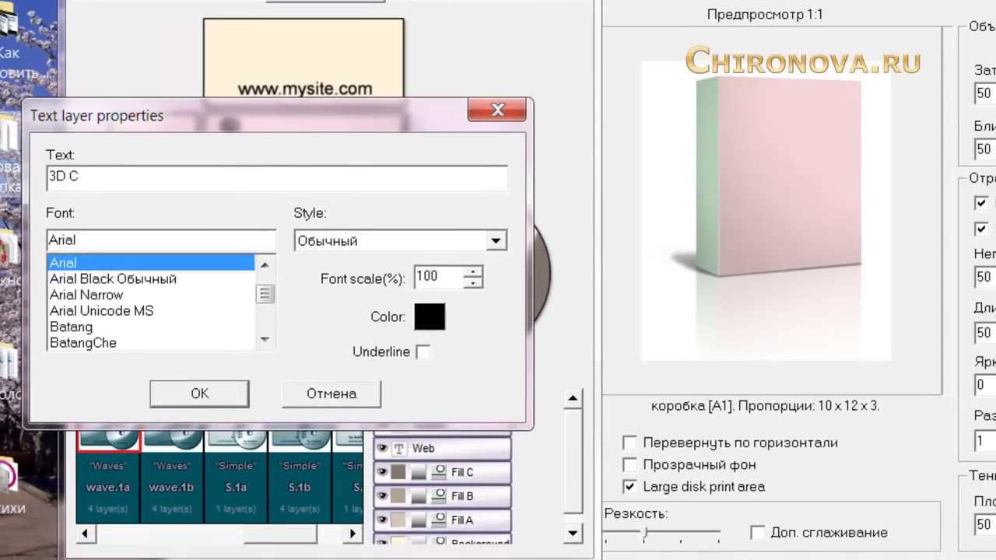
{"action": "type", "text": "over"}
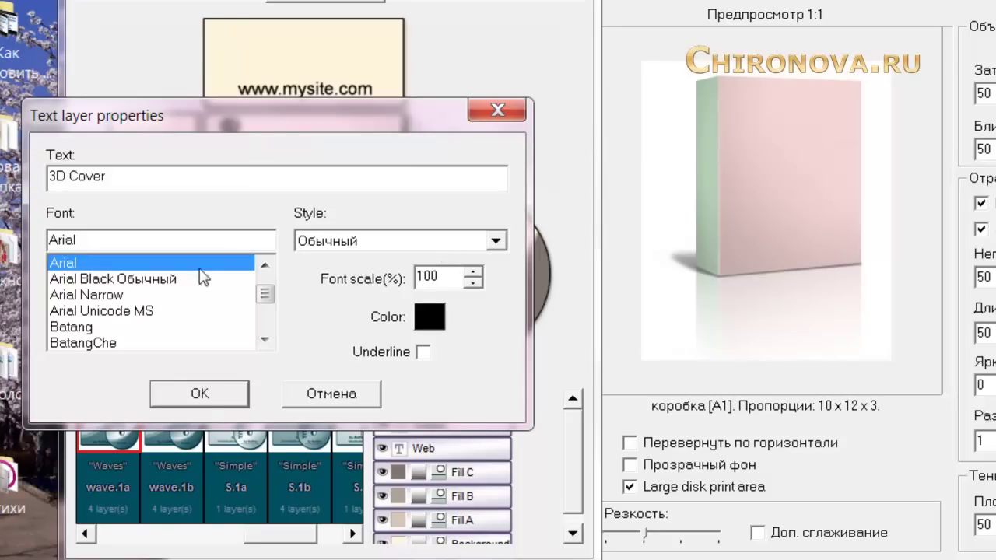
Format the title in navy Cambria Bold Italic at 94% scale
{"action": "scroll", "coordinate": [263, 303], "scroll_direction": "down", "scroll_amount": 2}
{"action": "scroll", "coordinate": [263, 334], "scroll_direction": "down", "scroll_amount": 2}
{"action": "left_click", "coordinate": [74, 327]}
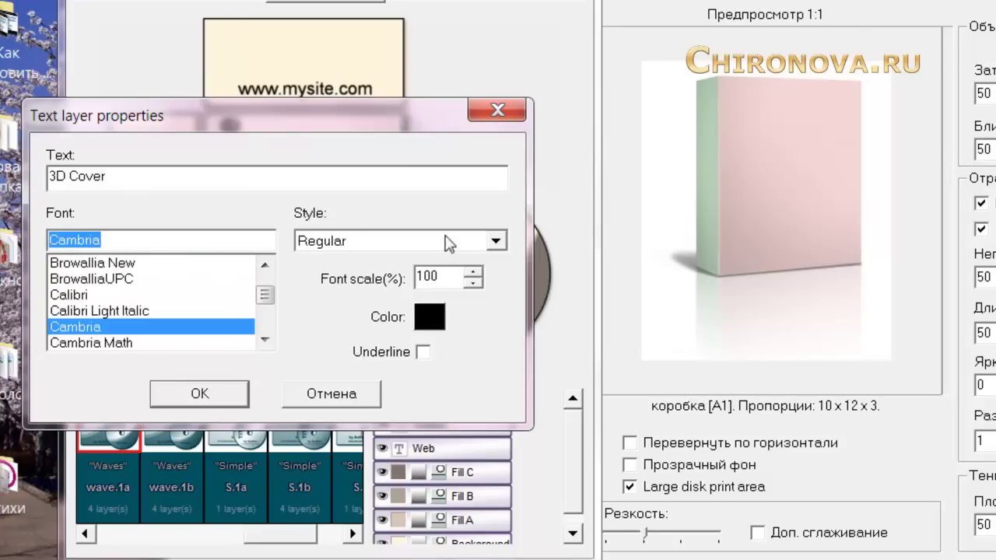
{"action": "left_click", "coordinate": [492, 242]}
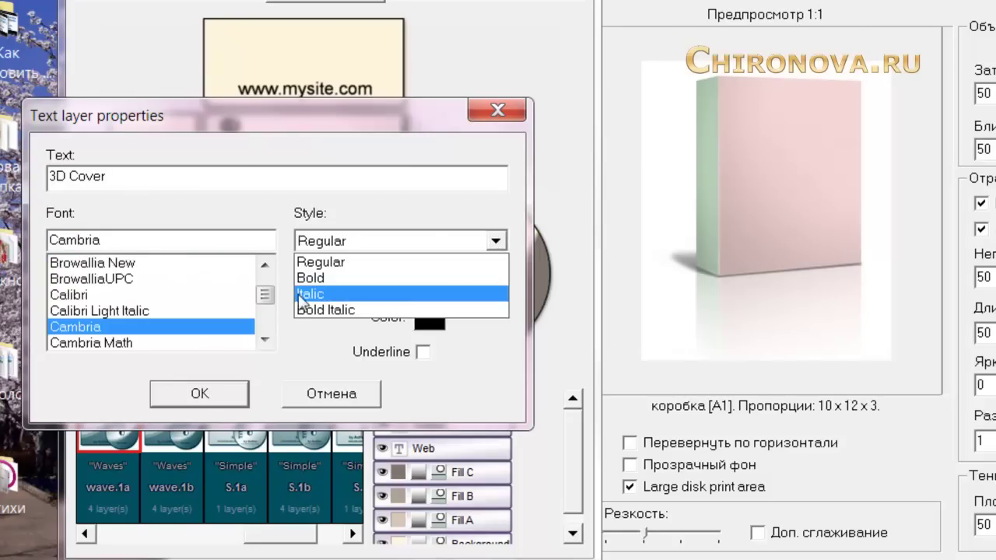
{"action": "left_click", "coordinate": [471, 309]}
{"action": "left_click", "coordinate": [473, 283]}
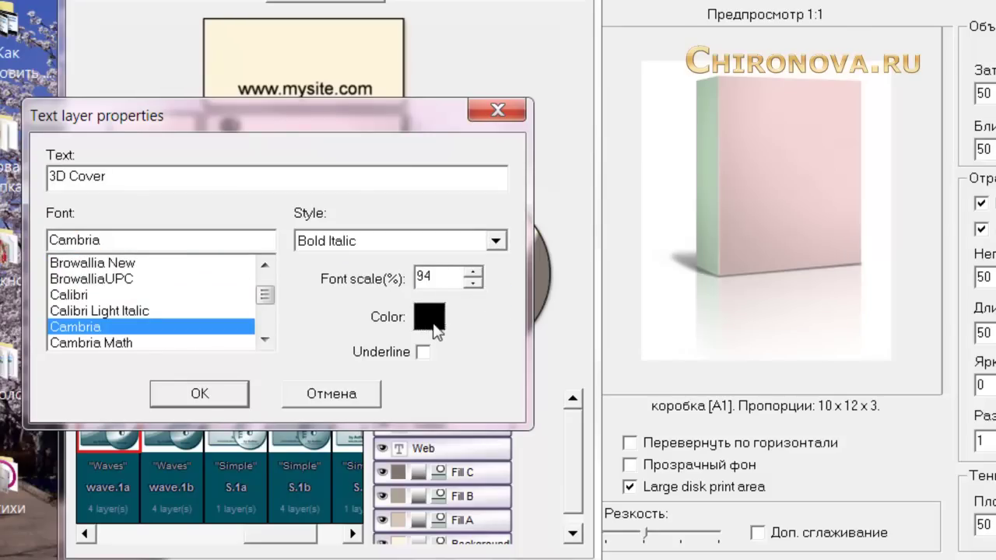
{"action": "left_click", "coordinate": [432, 317]}
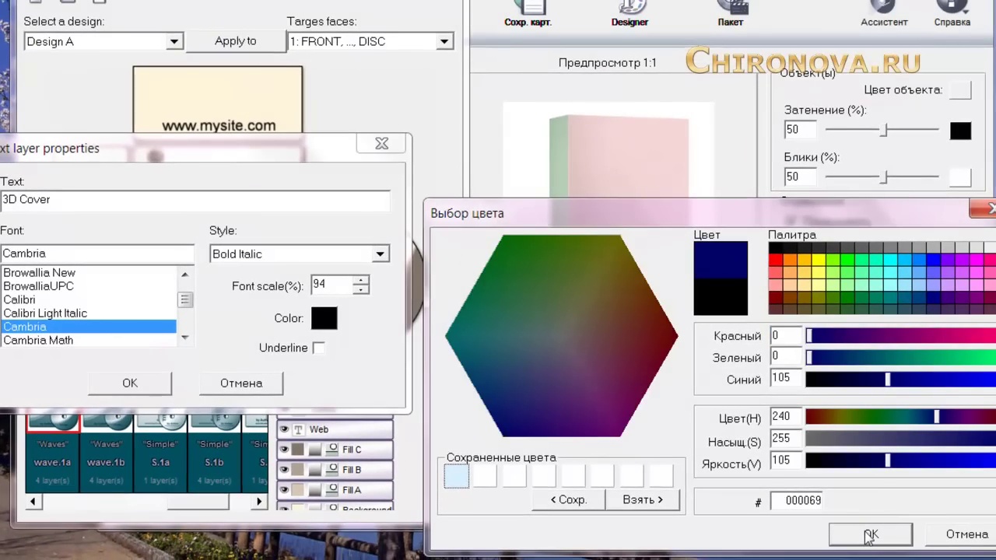
{"action": "left_click", "coordinate": [953, 554]}
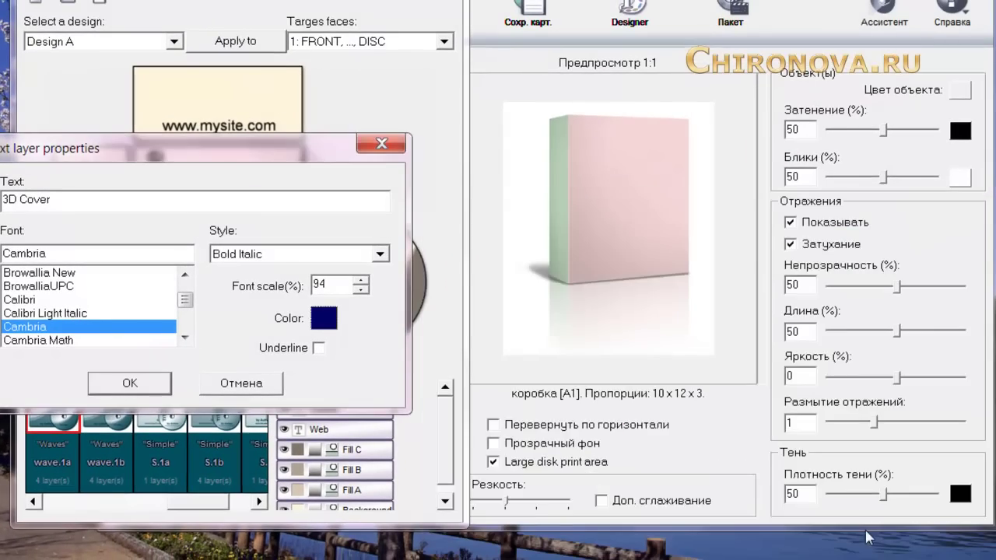
{"action": "left_click", "coordinate": [132, 383]}
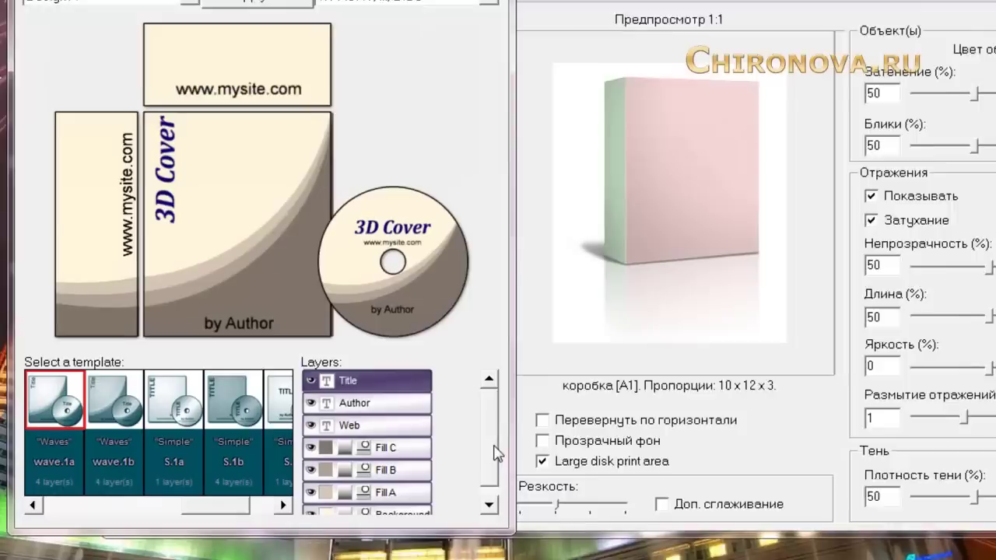
Set the background layer to the saved light blue colour
{"action": "scroll", "coordinate": [452, 459], "scroll_direction": "down", "scroll_amount": 1}
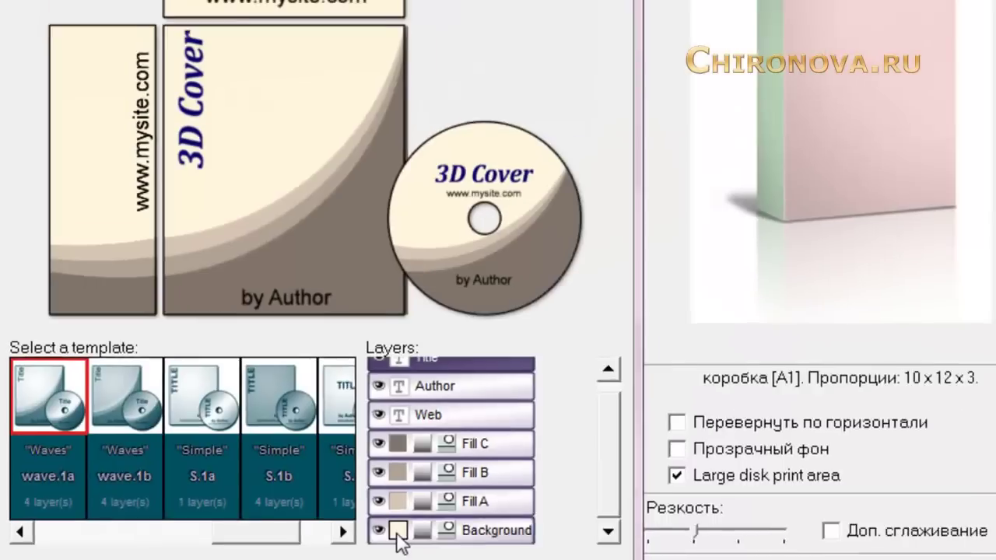
{"action": "left_click", "coordinate": [493, 527]}
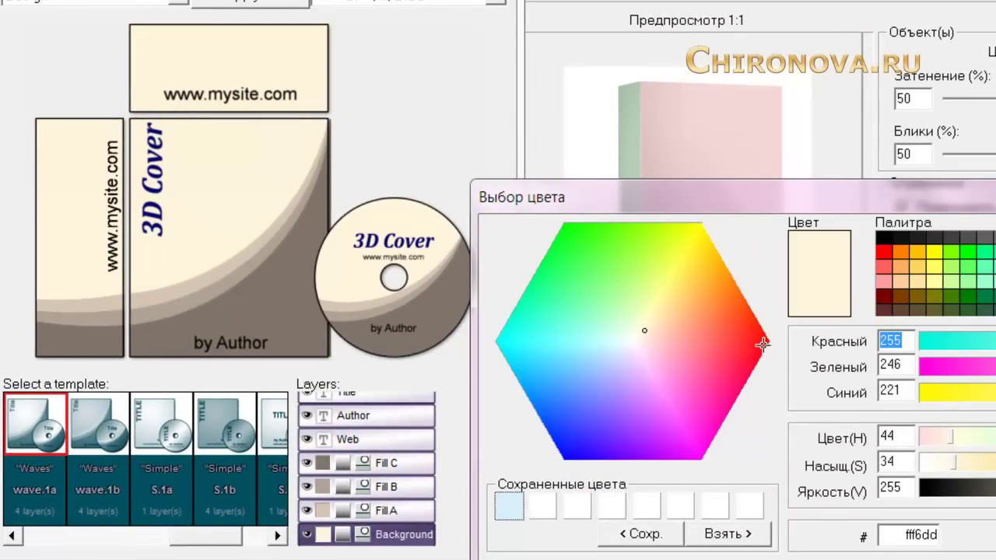
{"action": "left_click", "coordinate": [509, 506]}
{"action": "left_click", "coordinate": [716, 534]}
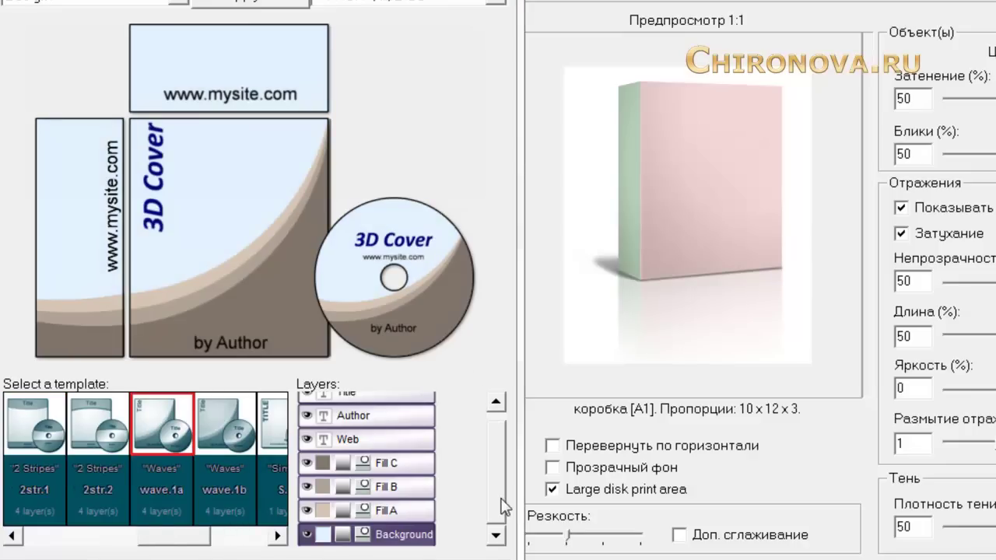
Recolour the wave fills light cyan, lavender and magenta
{"action": "left_click", "coordinate": [322, 510]}
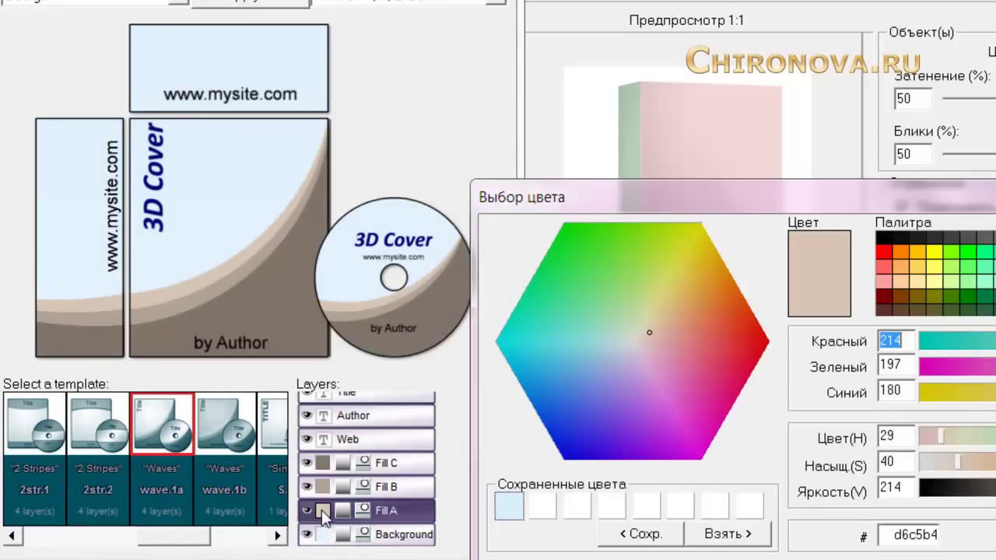
{"action": "left_click", "coordinate": [322, 487]}
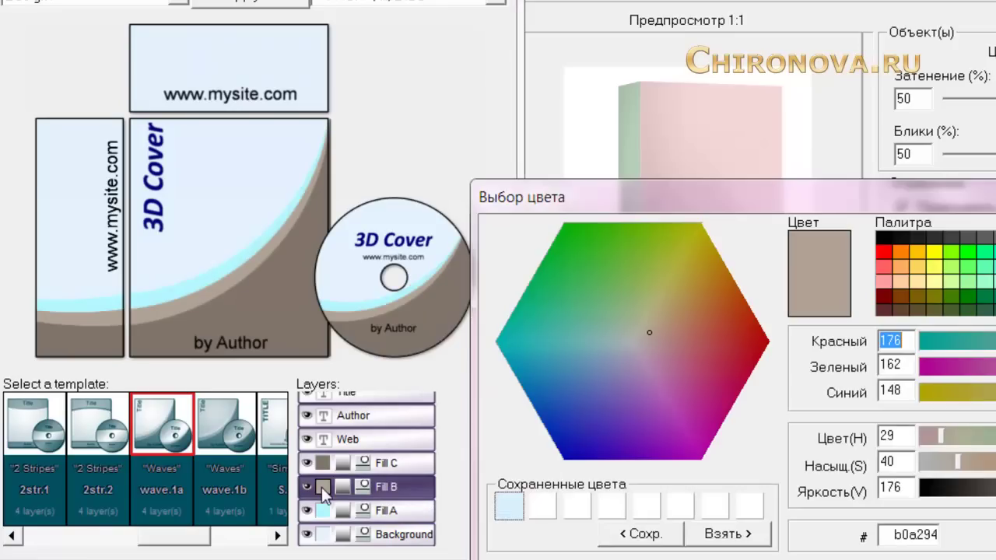
{"action": "left_click", "coordinate": [985, 251]}
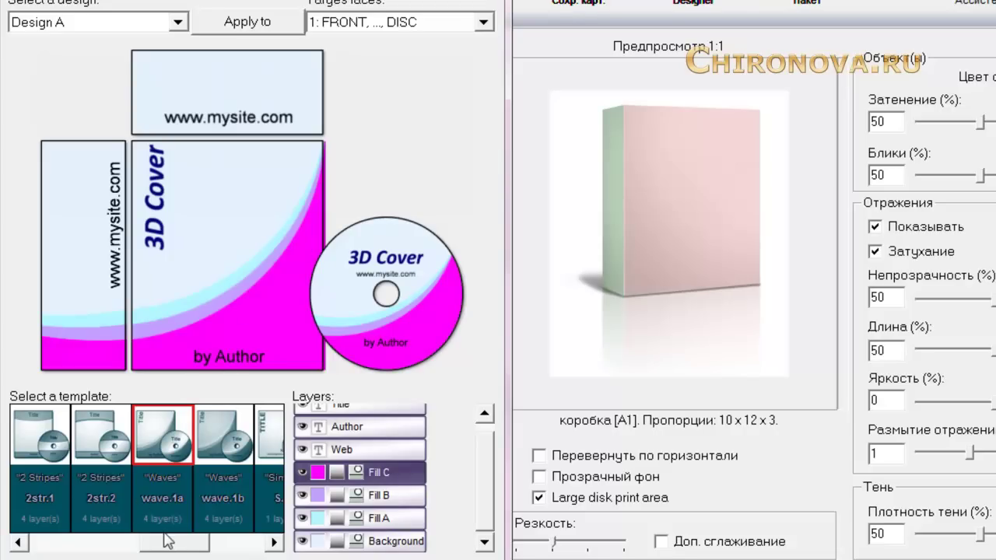
{"action": "left_click_drag", "start_coordinate": [215, 545], "coordinate": [75, 546]}
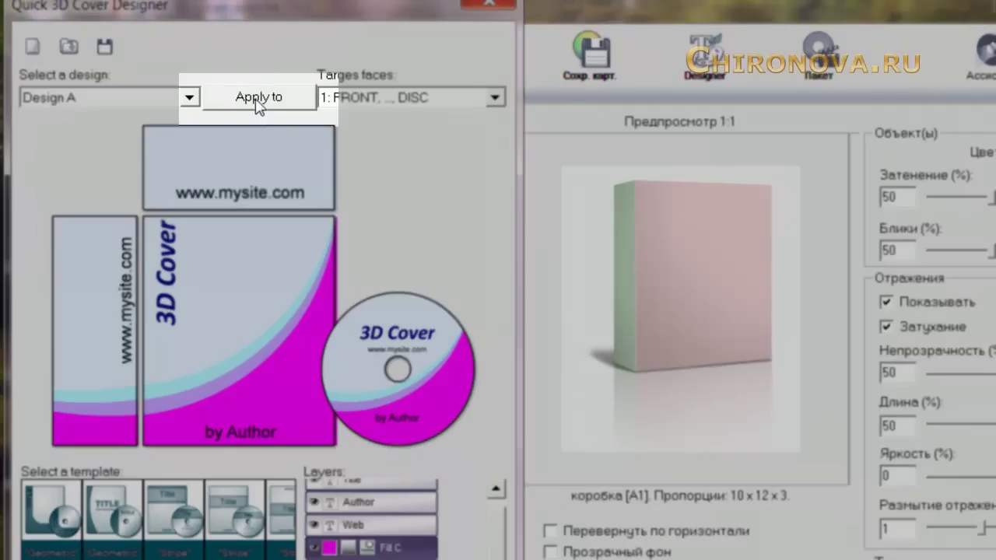
Apply the wave design to Box A1 and flip the box horizontally
{"action": "left_click", "coordinate": [264, 101]}
{"action": "left_click", "coordinate": [489, 3]}
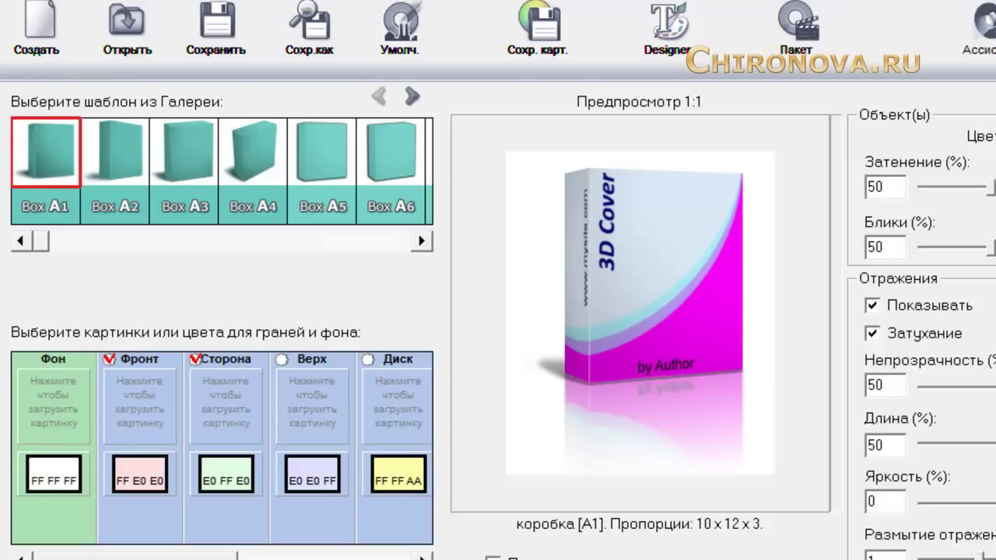
{"action": "left_click", "coordinate": [492, 557]}
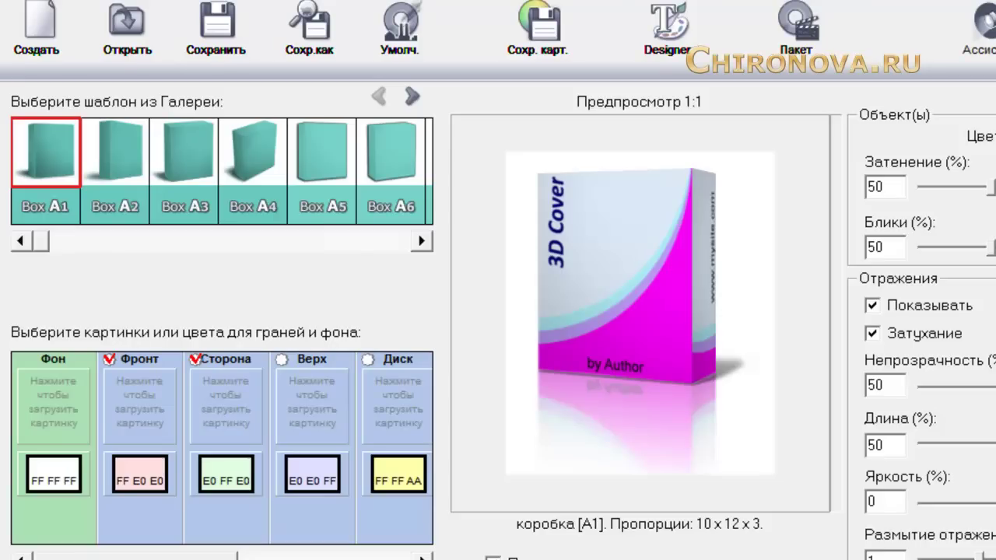